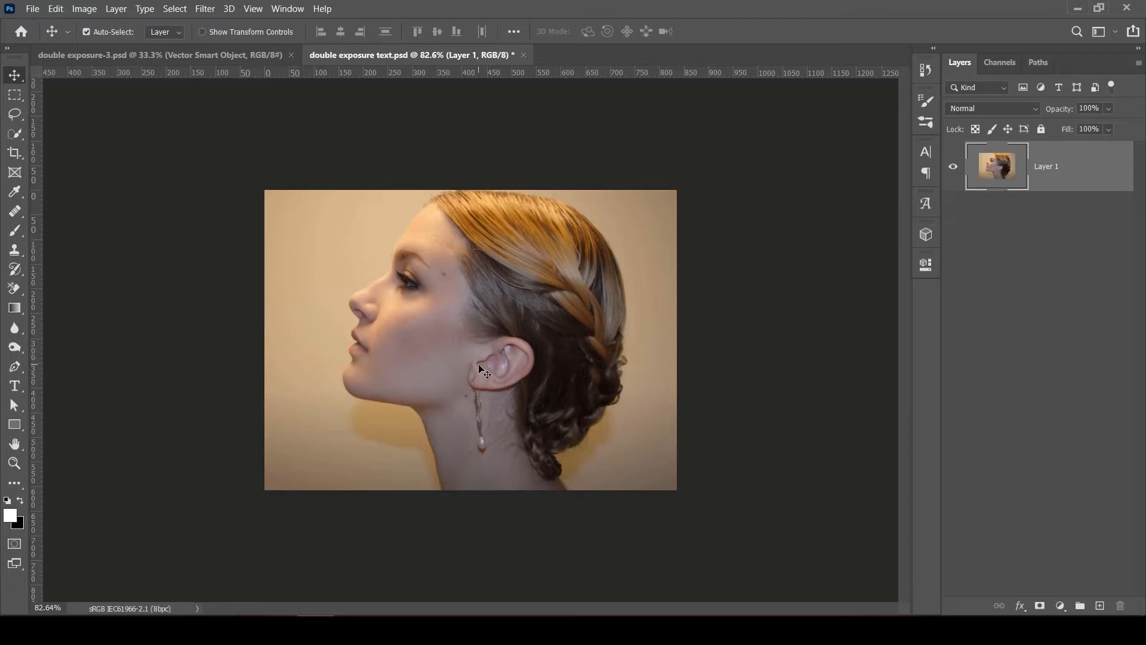
Select the woman's head with Select Subject and feather the selection by 0.5 pixels.
left_click(177, 10)
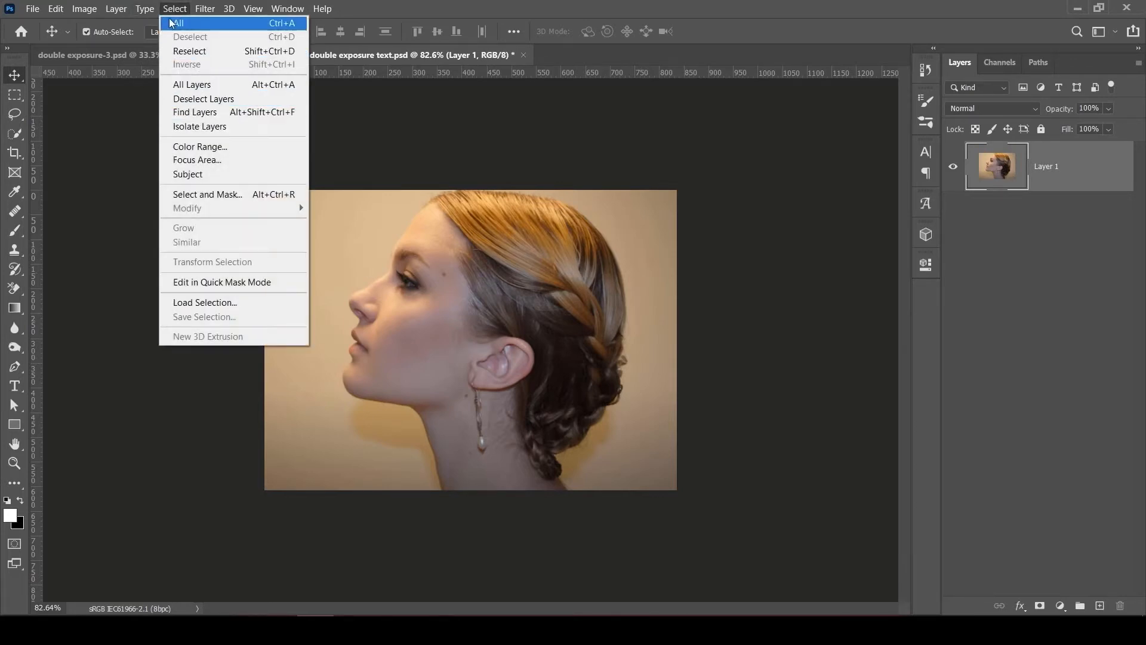
left_click(206, 176)
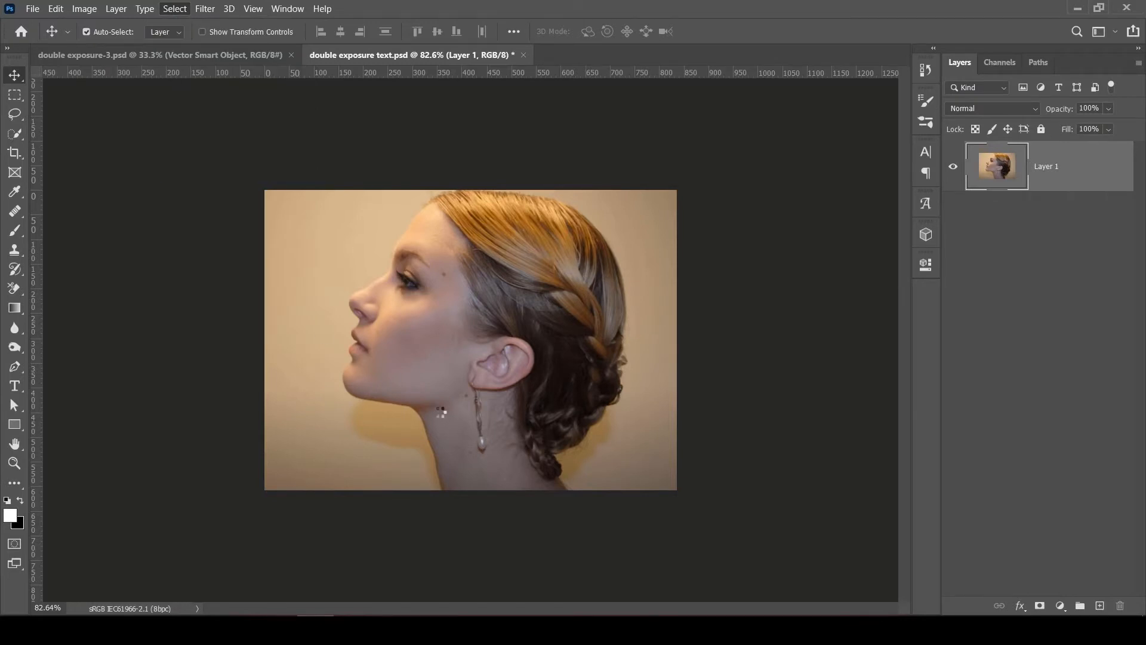
left_click(175, 8)
mouse_move(284, 210)
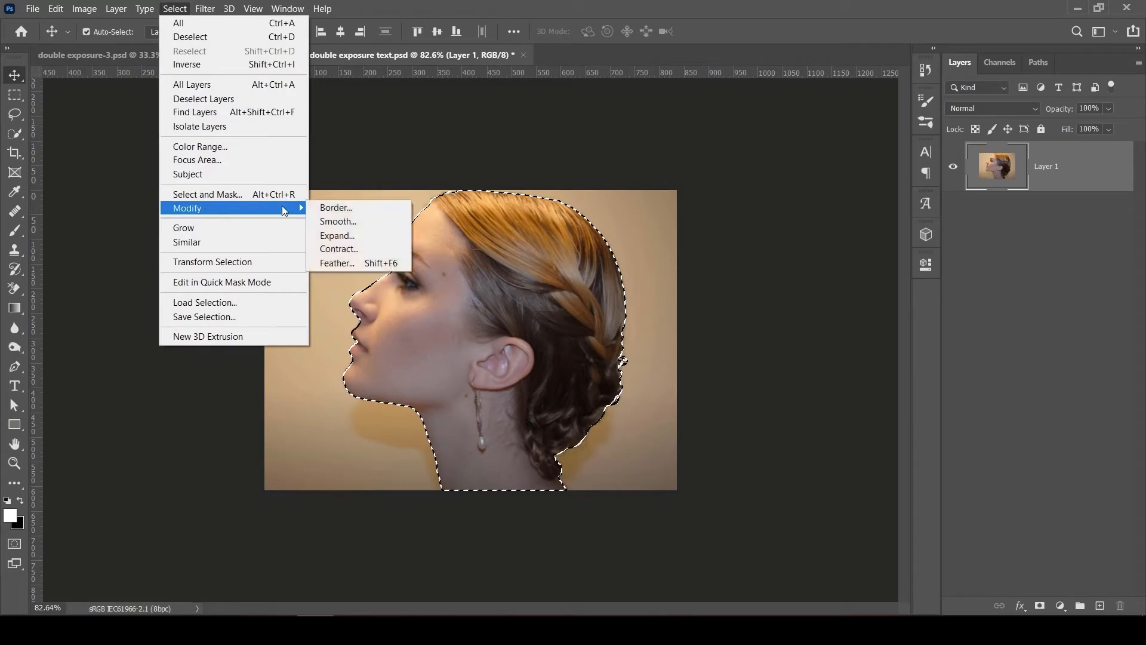
left_click(341, 263)
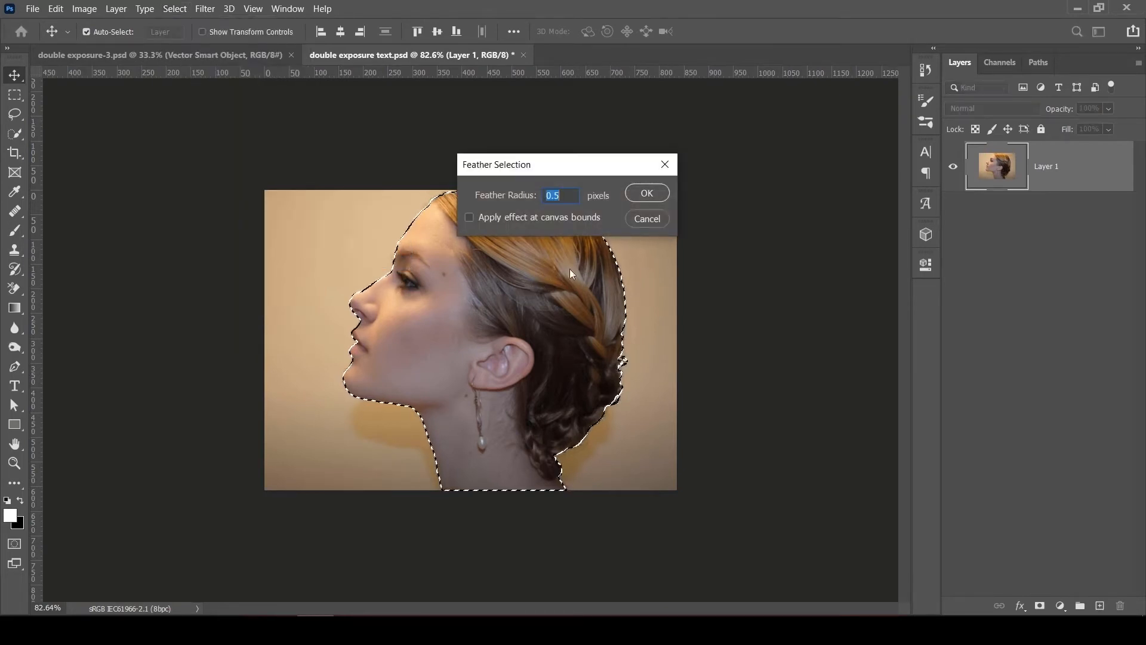
left_click(647, 192)
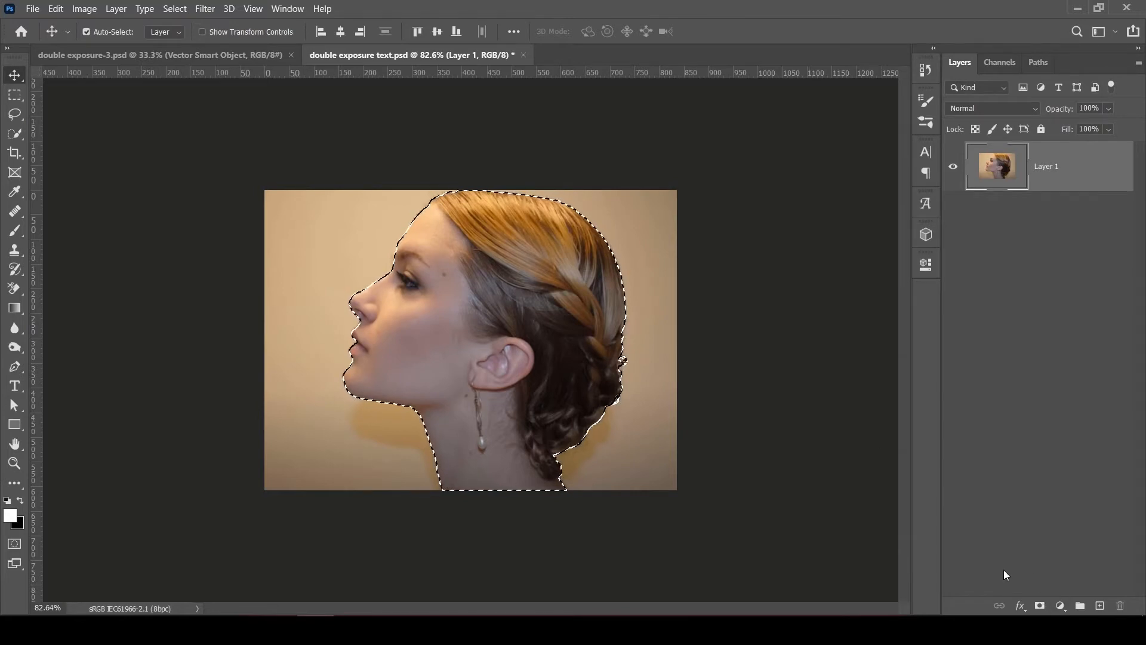
Copy the selected head to a new layer and delete the original photo layer, Layer 1.
key("ctrl+j")
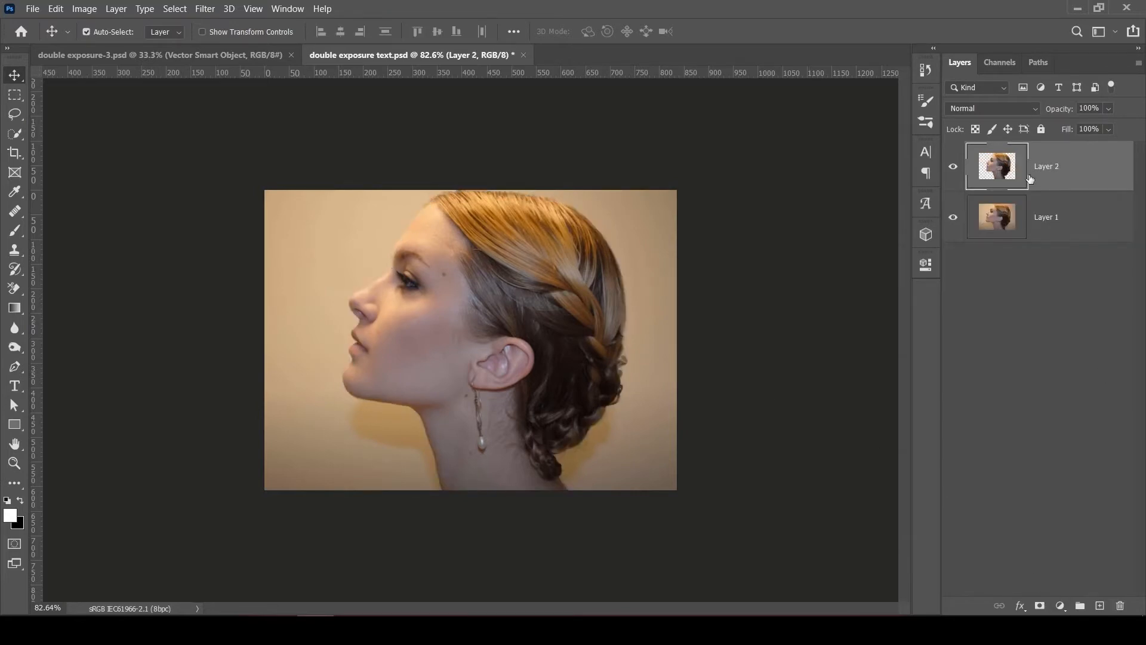
left_click(1069, 221)
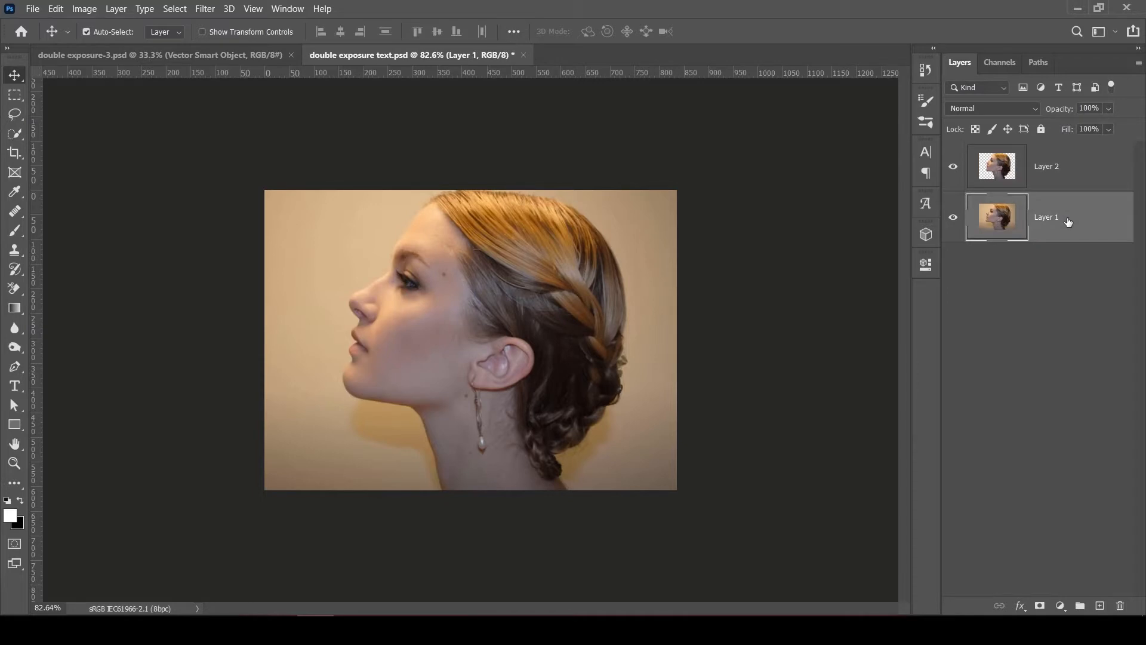
key("Delete")
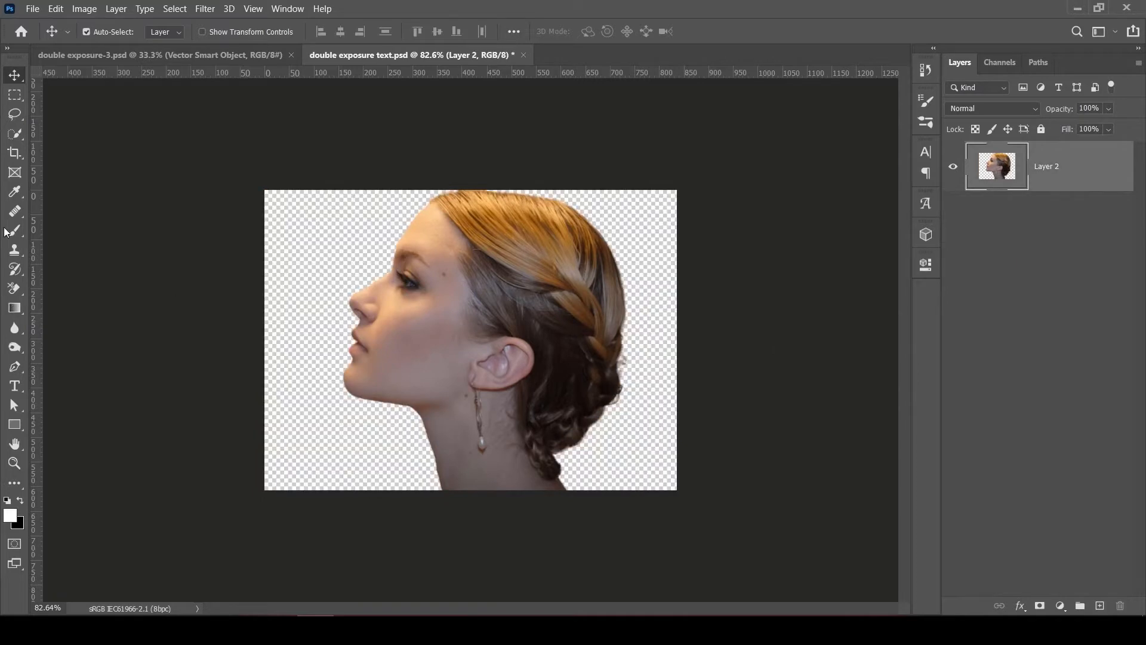
Extend the canvas with the Crop tool to about 966 × 833 px, and move the cut-out head rightward on it.
left_click(14, 153)
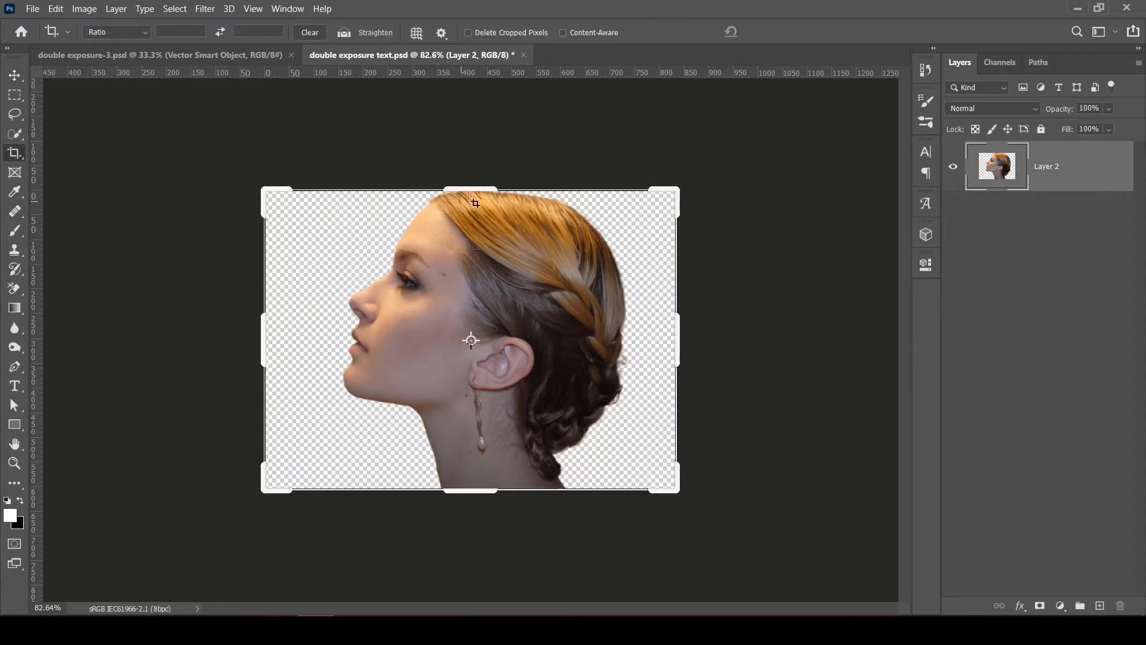
left_click_drag(465, 190, 459, 134)
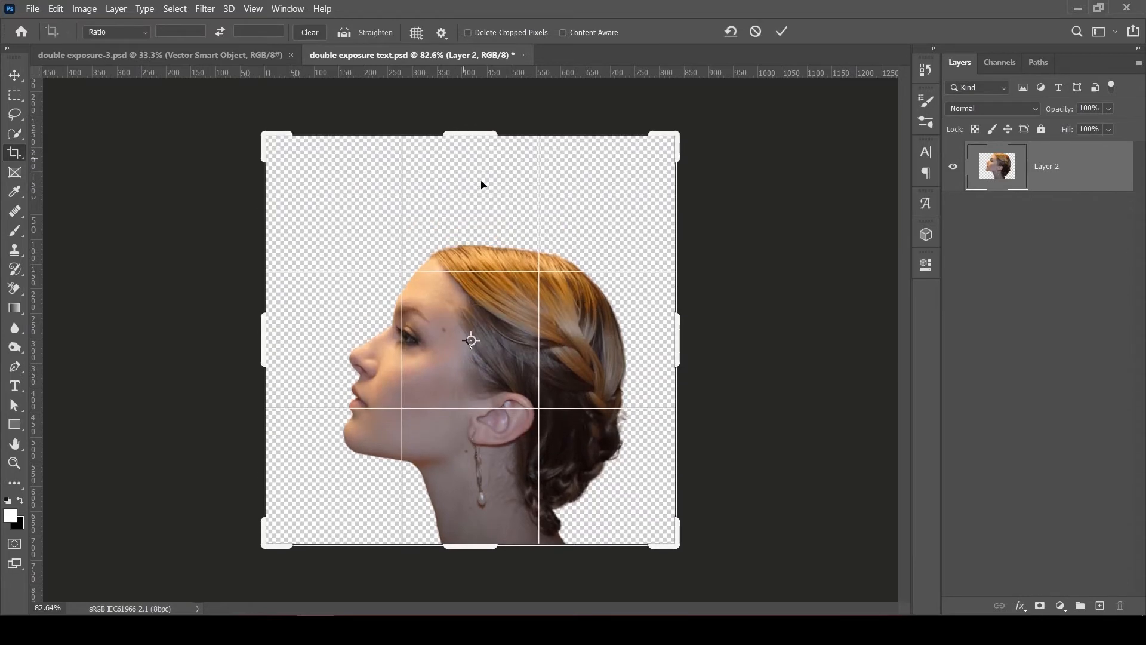
left_click_drag(676, 345, 710, 345)
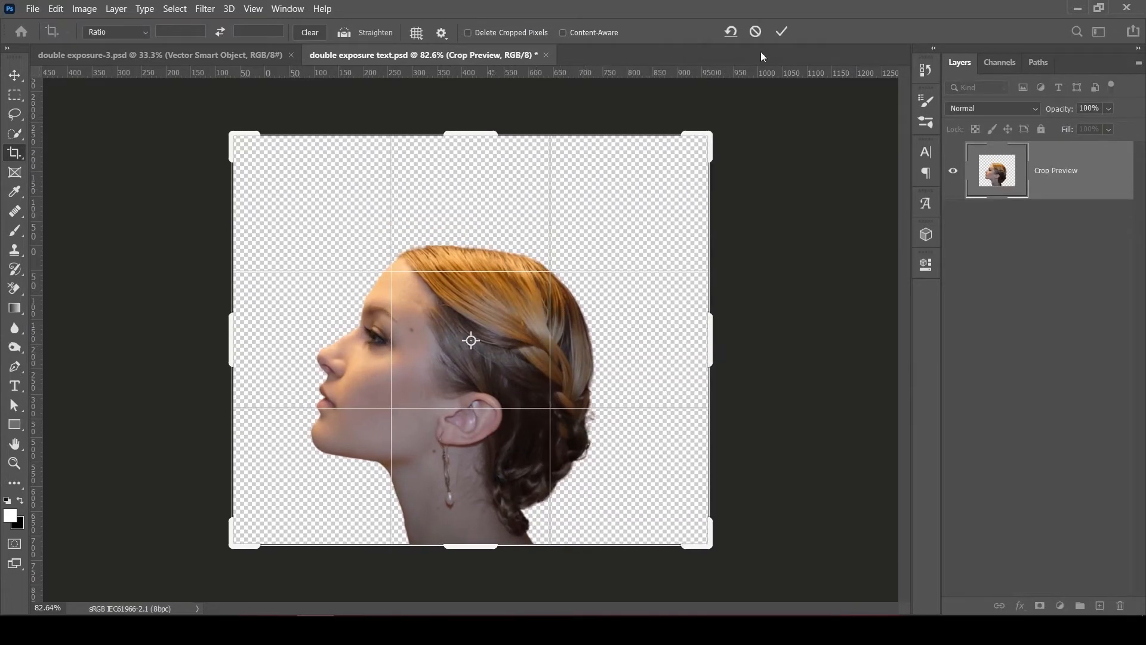
left_click(782, 32)
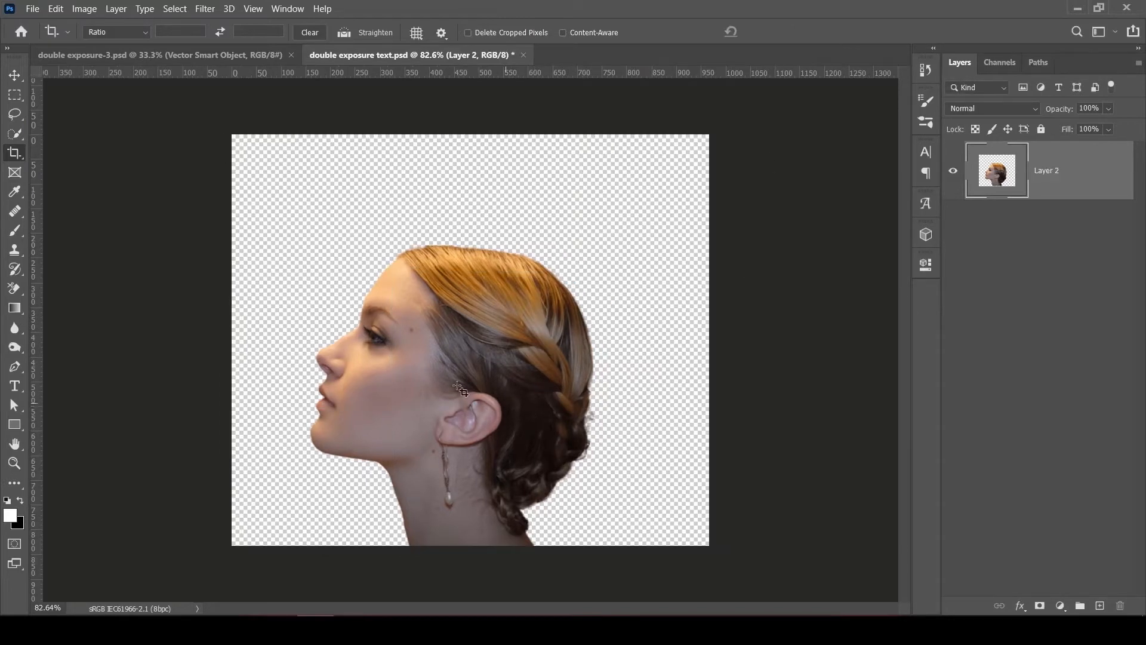
left_click(15, 75)
left_click_drag(428, 382, 491, 381)
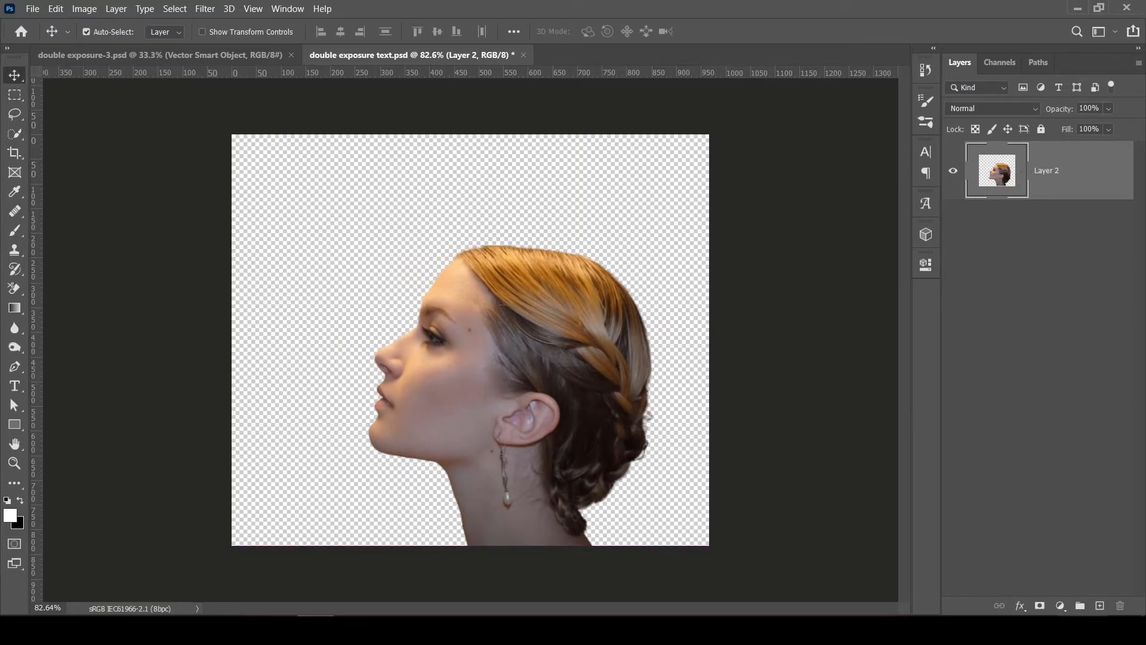
Add a white Solid Color fill layer and place it below the head layer.
left_click(1060, 606)
left_click(1084, 342)
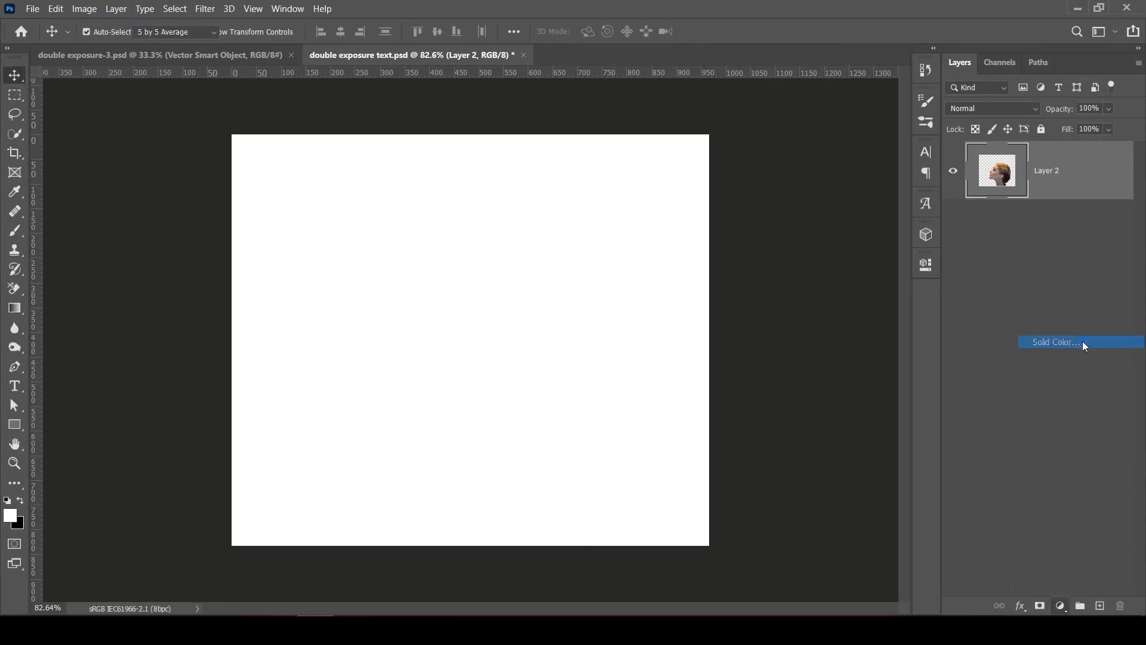
left_click(1074, 138)
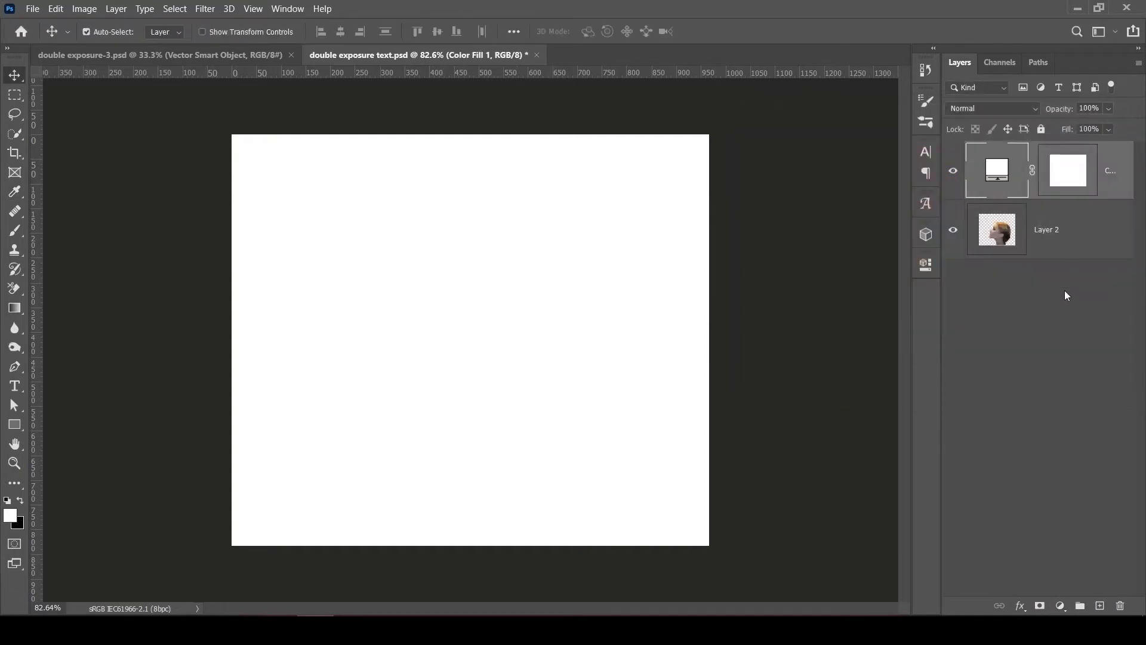
left_click_drag(998, 176, 985, 289)
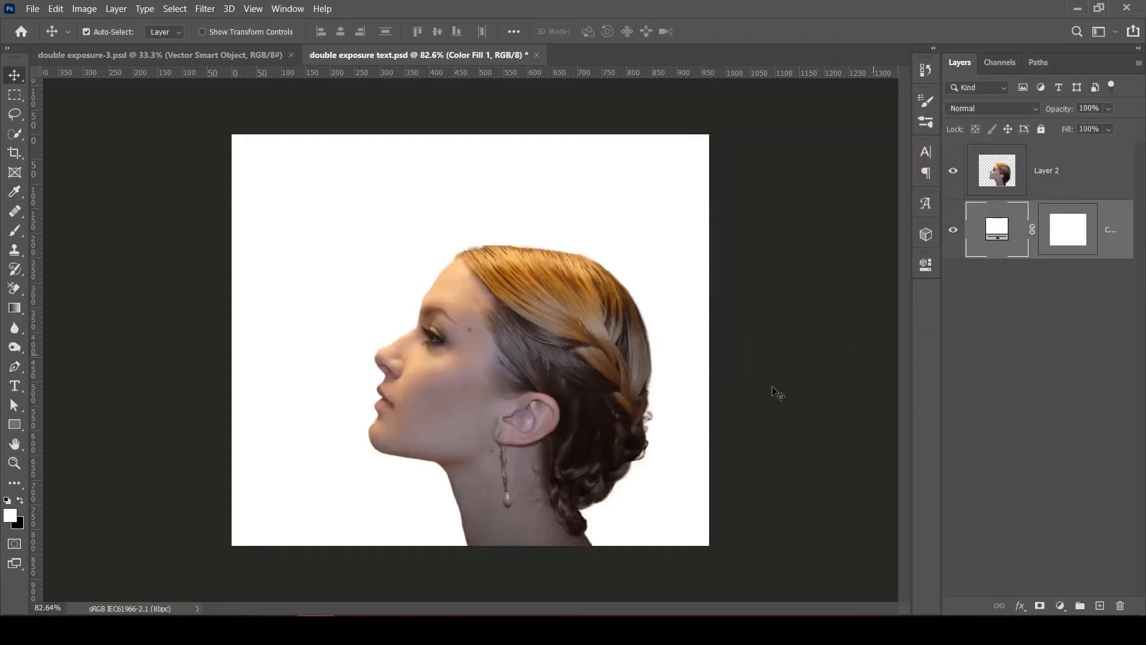
Shift the head slightly to the left on the canvas and desaturate its layer to black and white.
left_click_drag(560, 431, 545, 431)
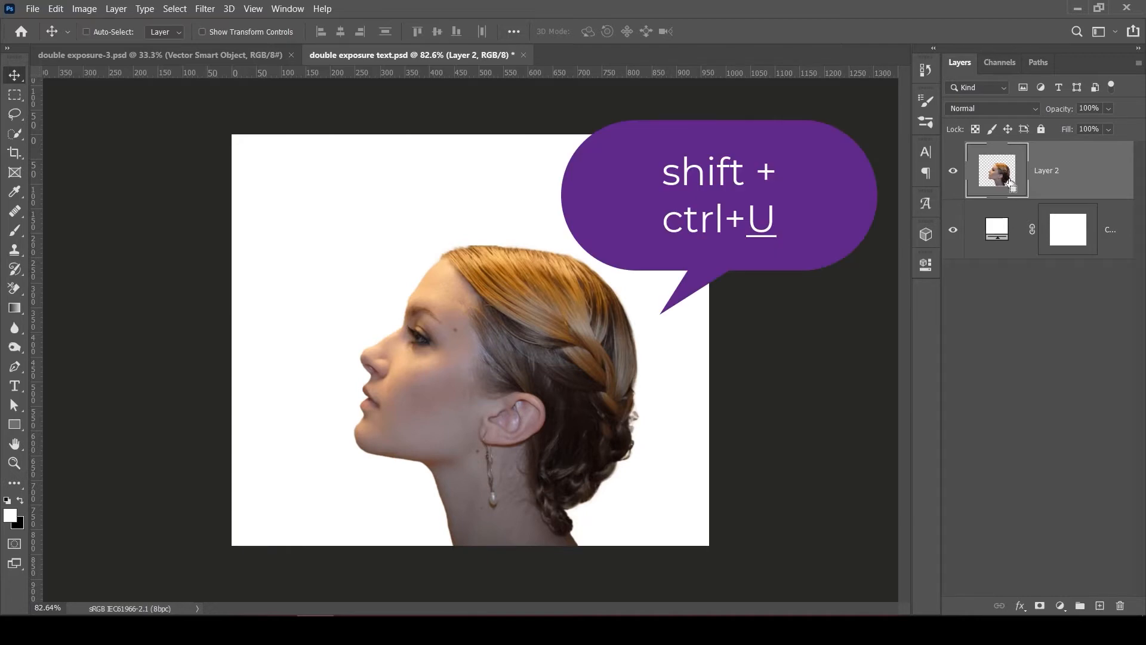
key("ctrl+shift+u")
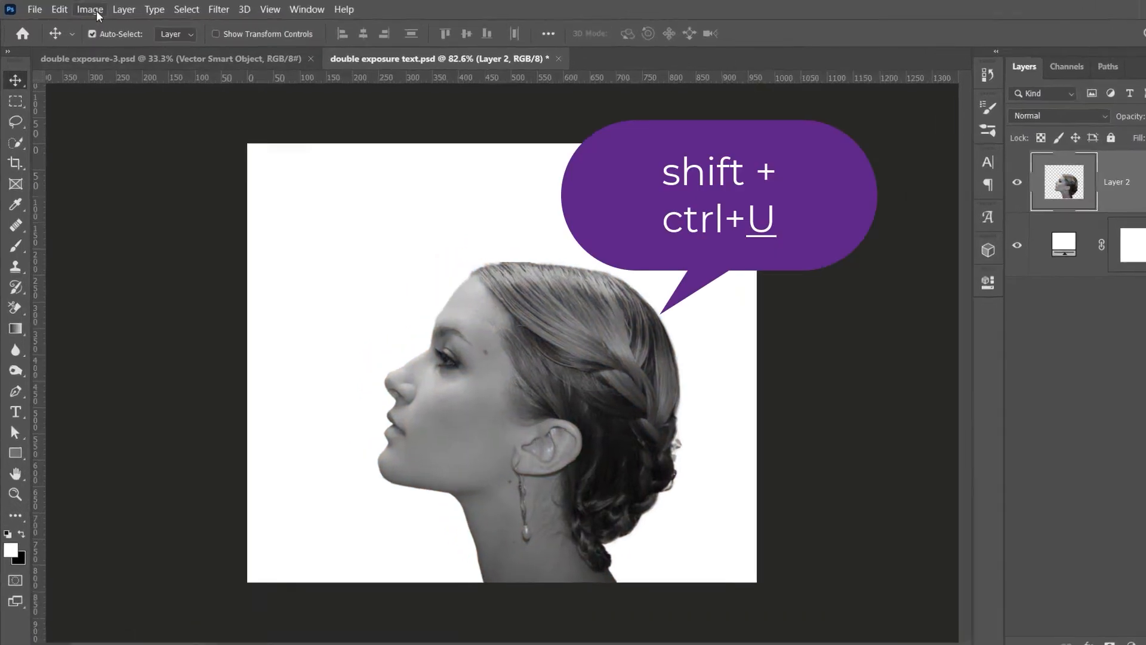
left_click(84, 9)
mouse_move(334, 86)
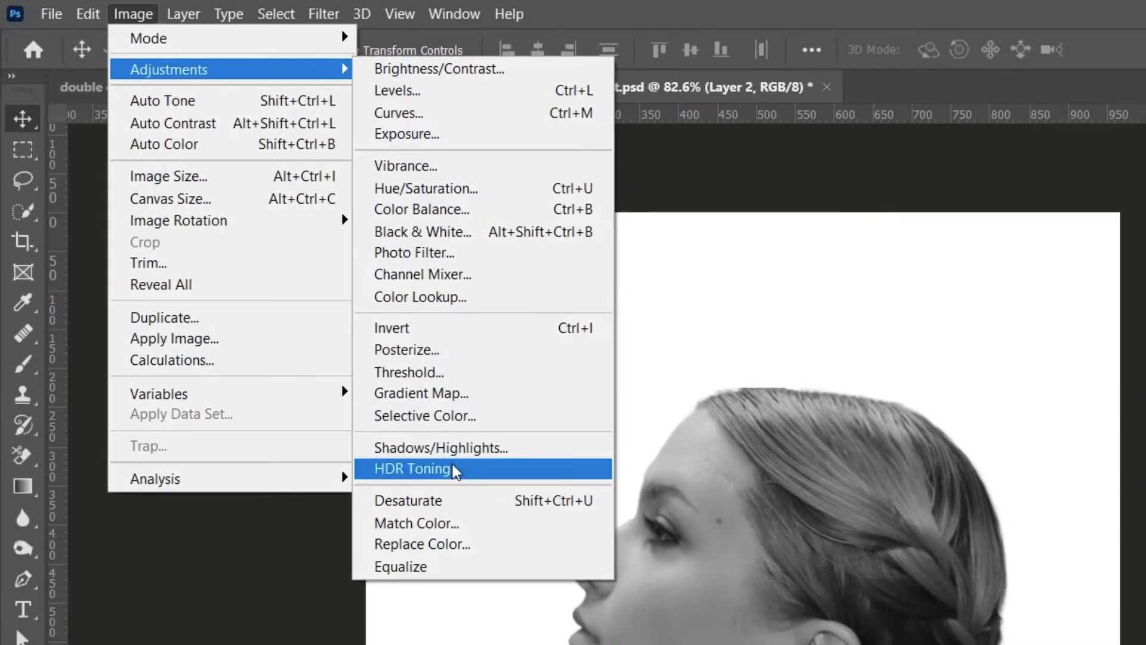
left_click(798, 410)
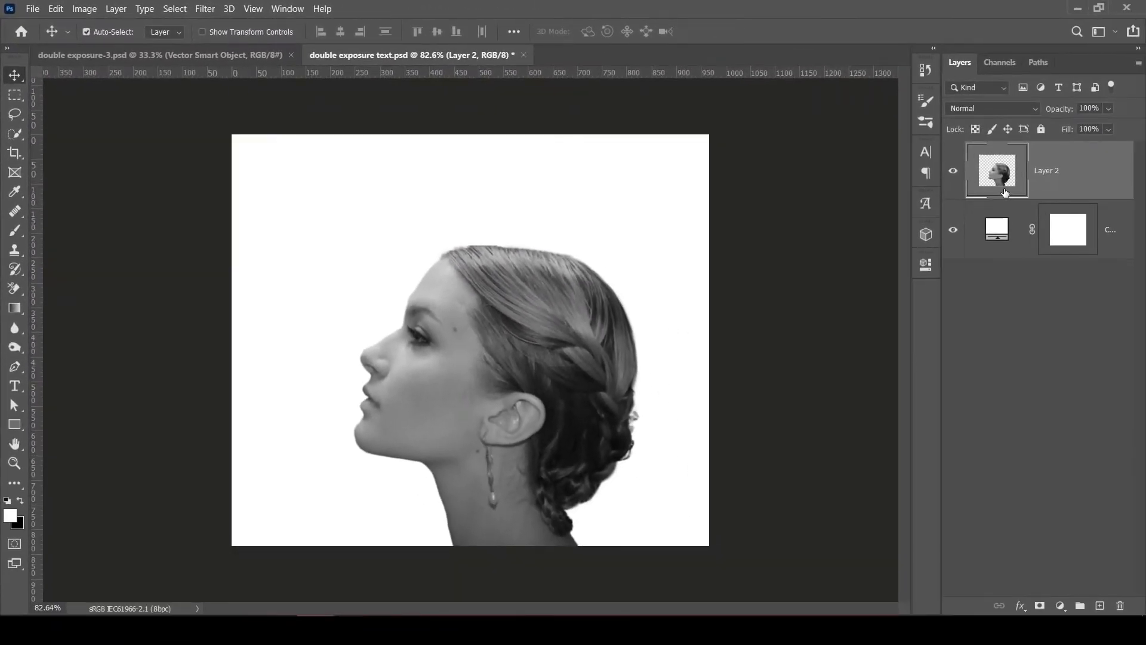
Place the mountain image 2022-05-28_16h29_23.png as an embedded file above the head layer and shift it slightly left.
left_click(33, 9)
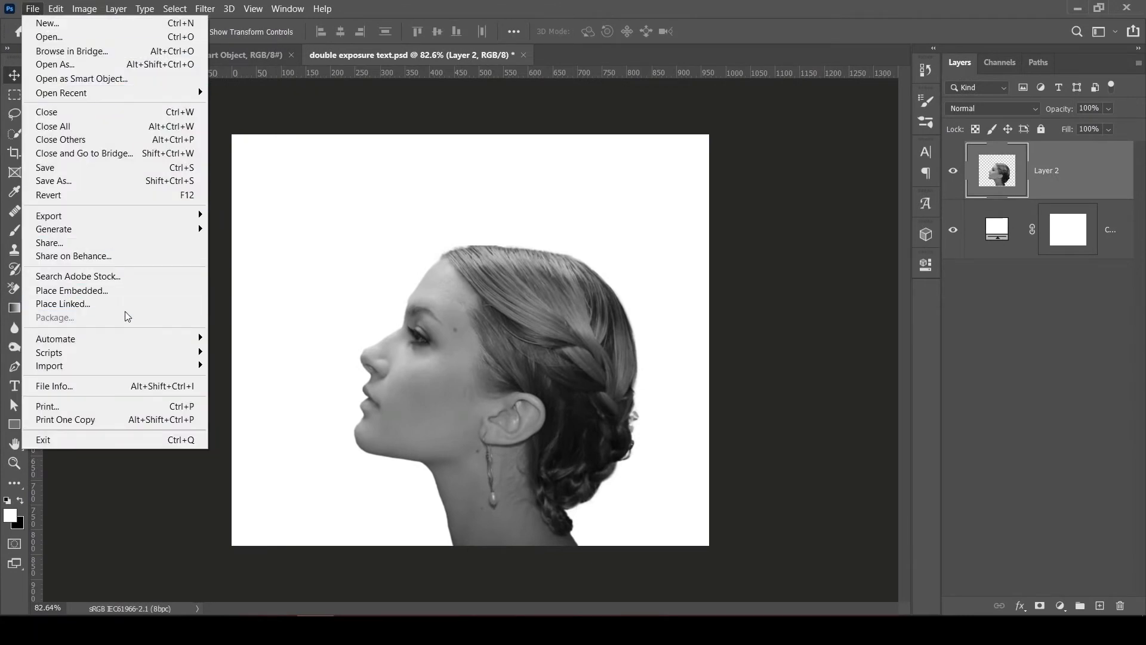
left_click(71, 291)
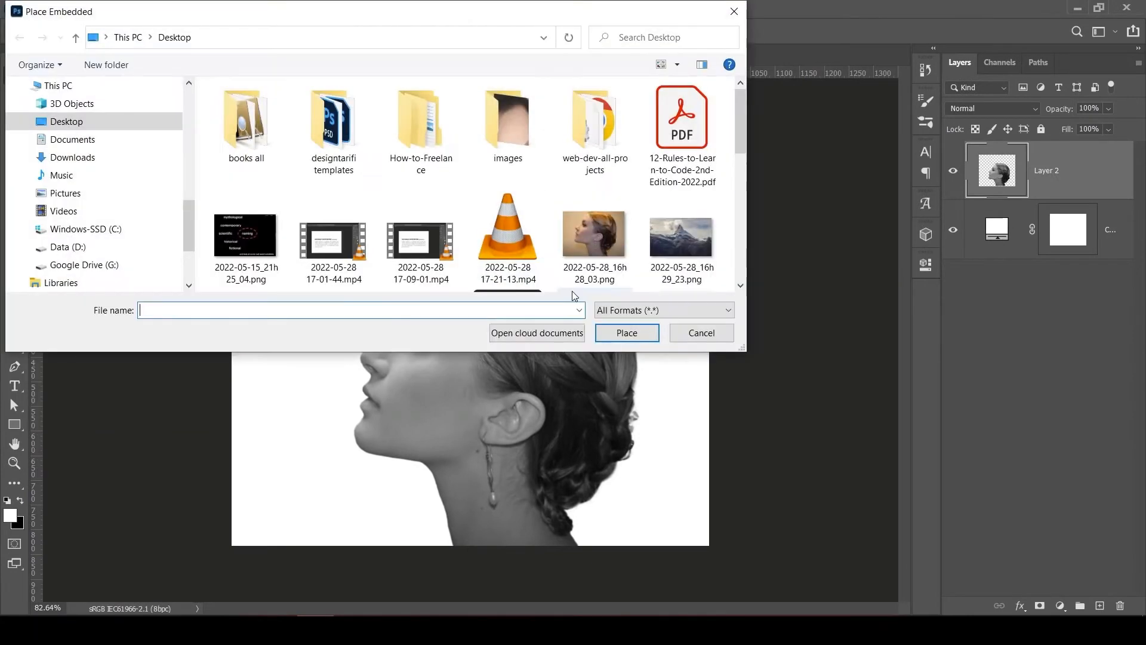
left_click(681, 239)
left_click(627, 333)
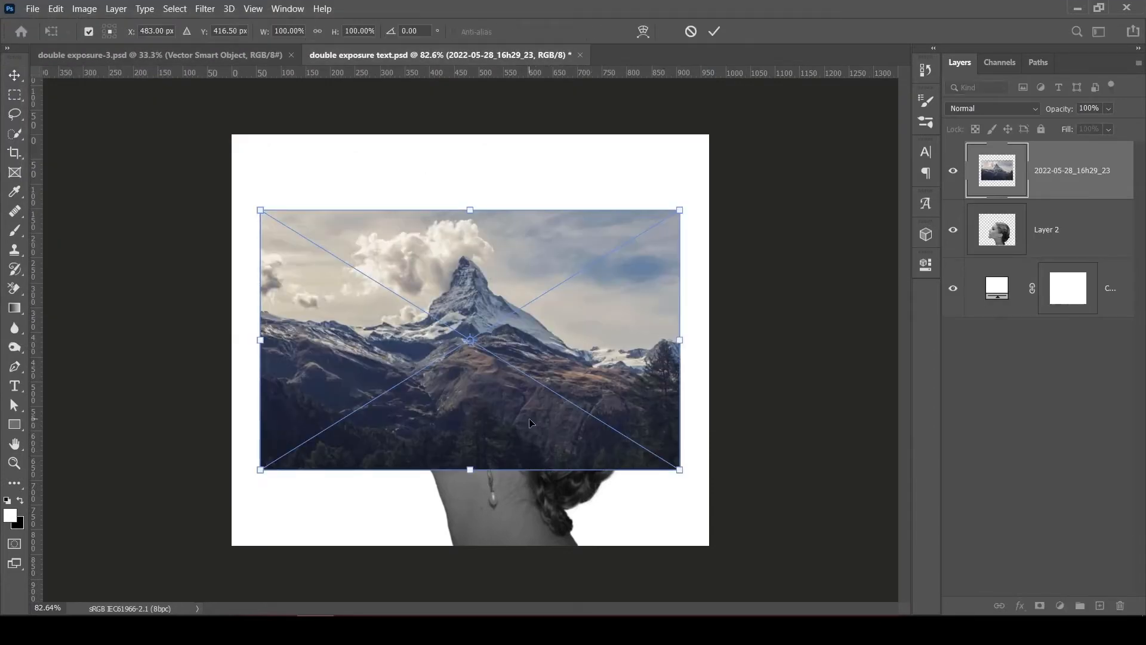
left_click_drag(525, 425, 506, 426)
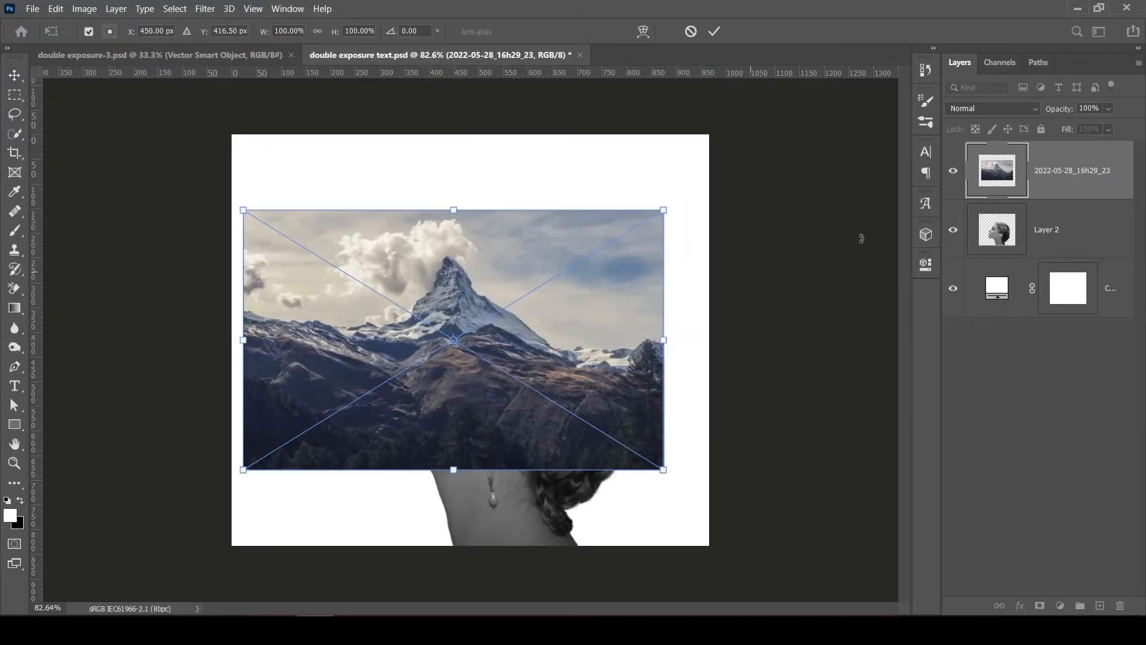
Lower the mountain layer's opacity to 59%.
left_click(1109, 108)
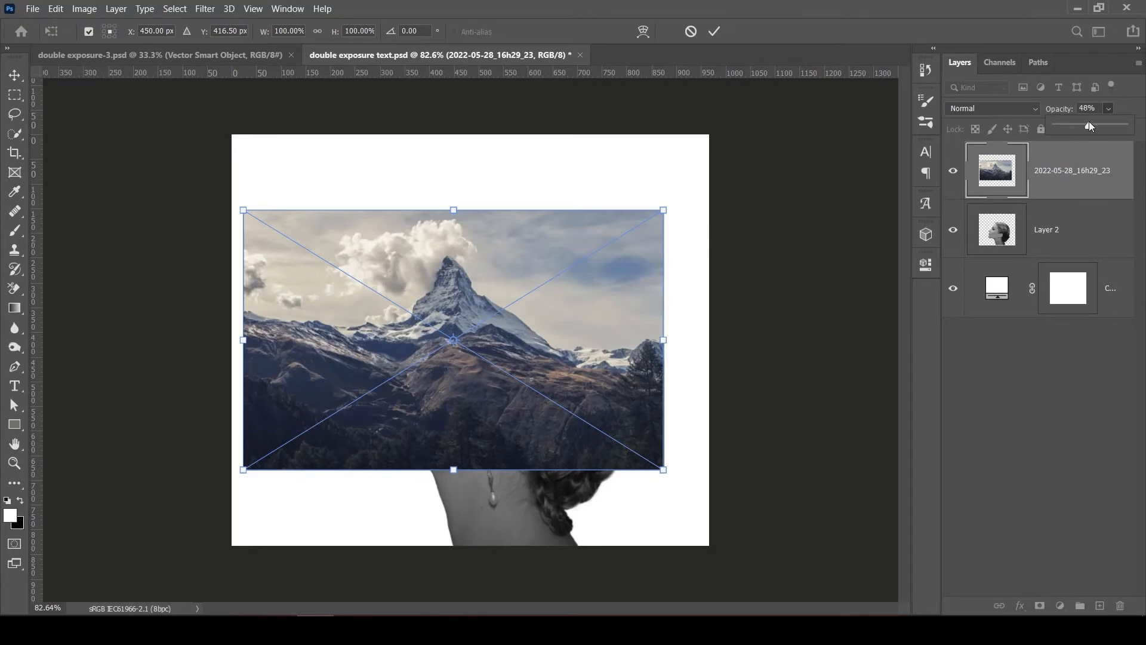
left_click(1090, 122)
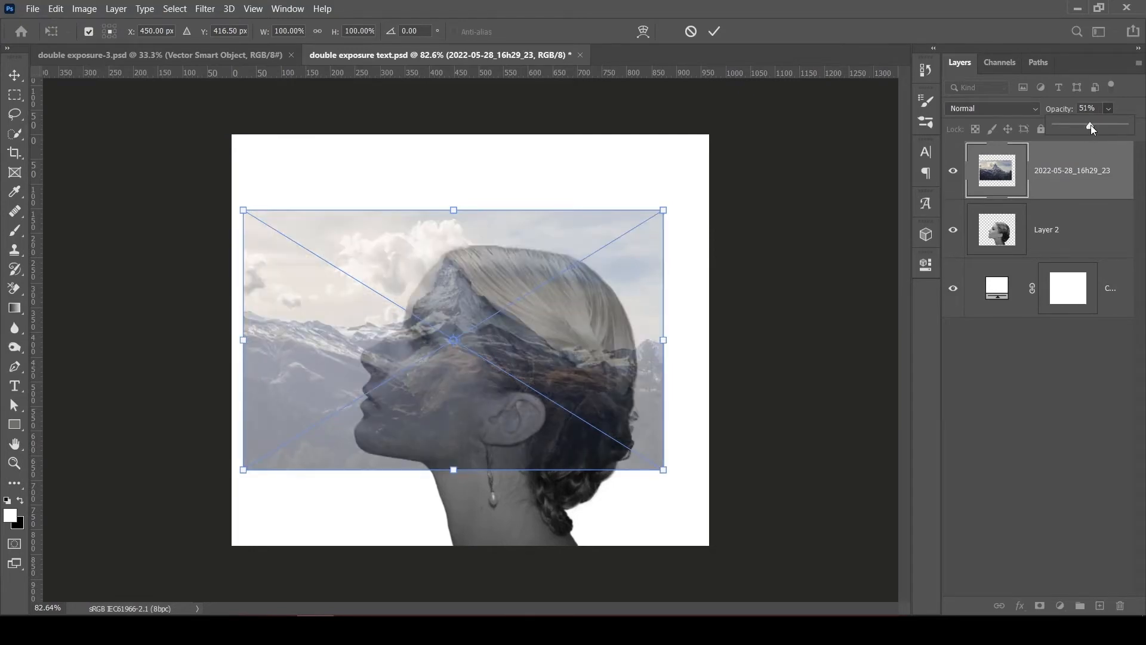
left_click_drag(1092, 124, 1096, 125)
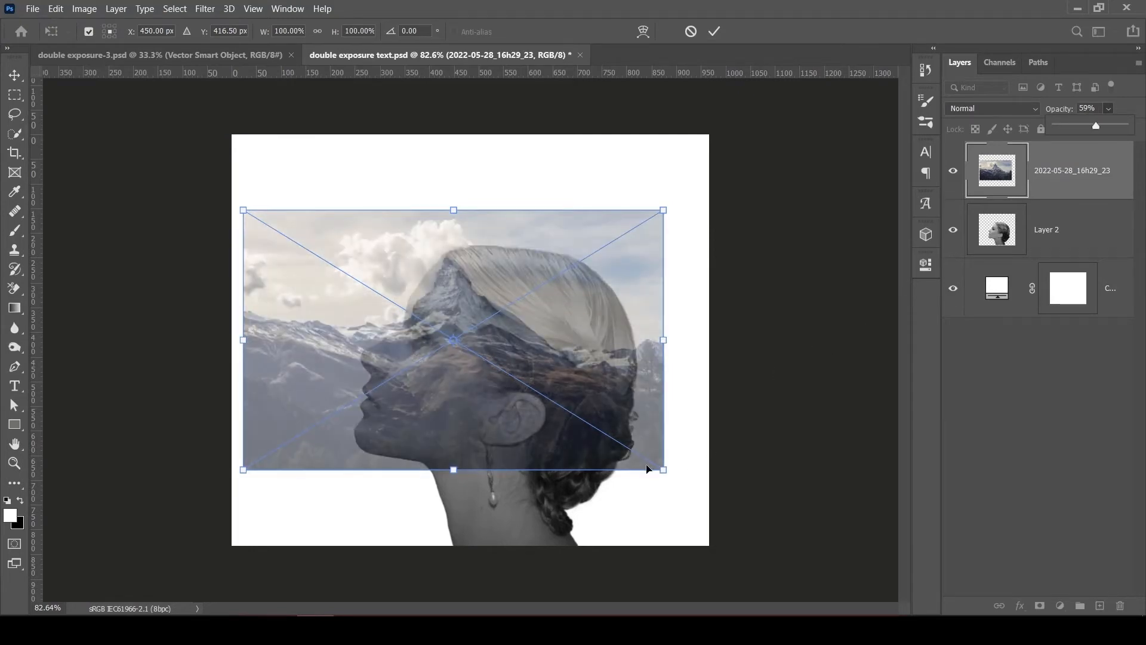
Enlarge the mountain image to about 133% and flip it horizontally.
left_click_drag(665, 471, 803, 555)
left_click_drag(621, 474, 545, 449)
right_click(517, 376)
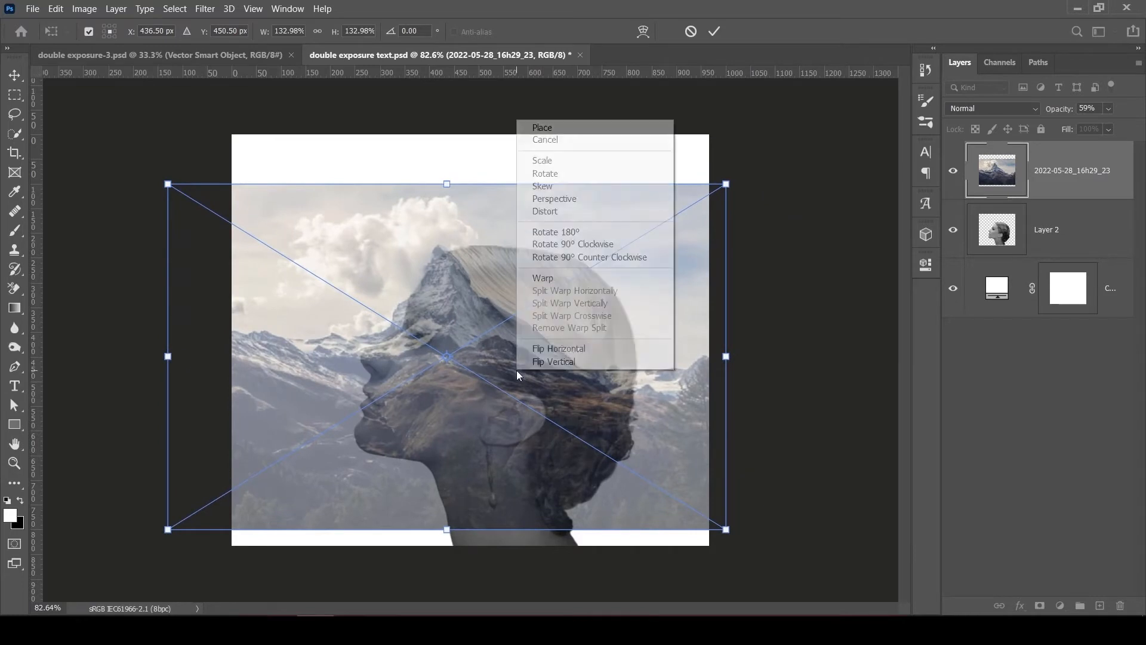
left_click(546, 348)
Scale the mountain image to about 144% and position its peak over the woman's forehead, applying the placement.
left_click_drag(716, 545, 761, 572)
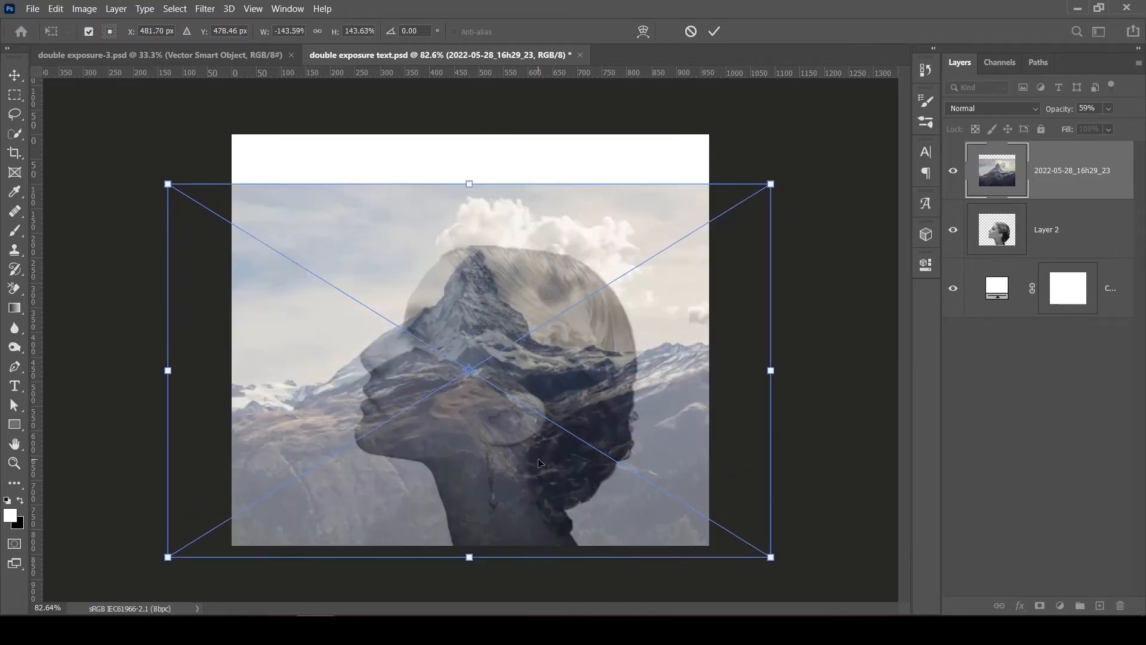
left_click_drag(539, 462, 512, 460)
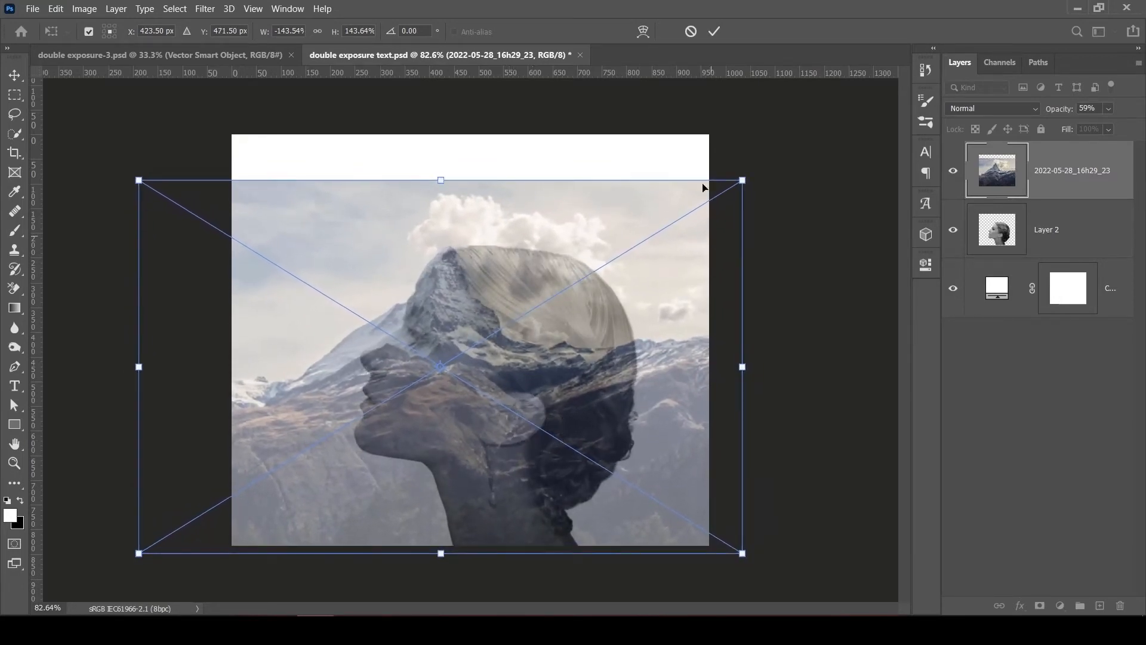
left_click(716, 32)
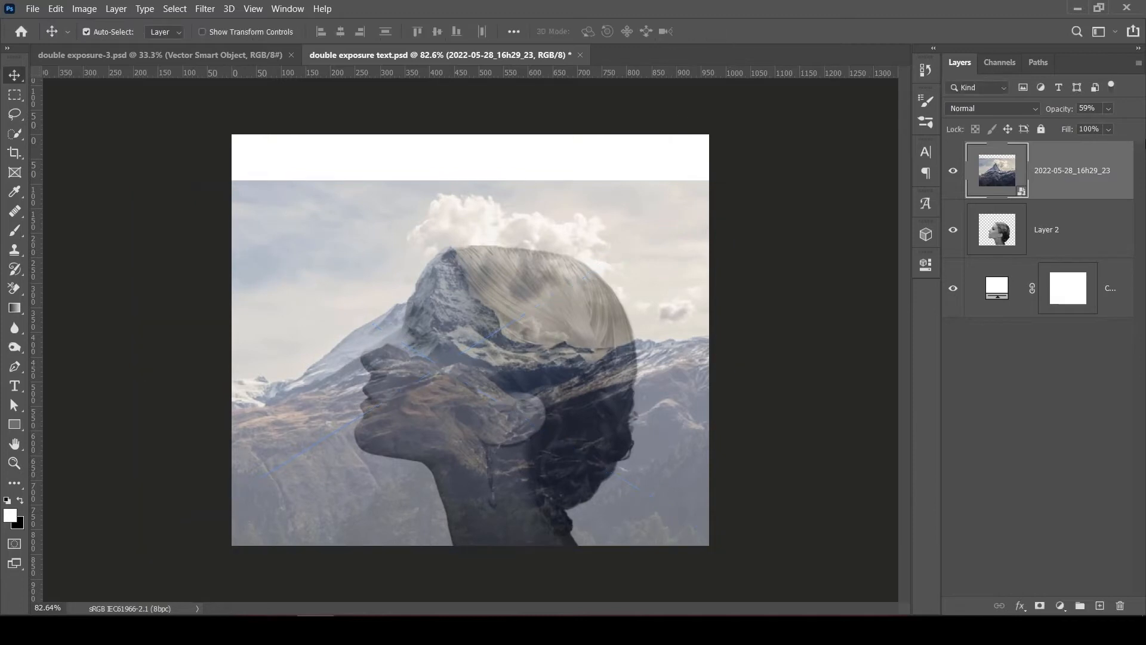
Set the mountain layer's opacity to 100%.
left_click(1109, 109)
left_click_drag(1102, 125, 1136, 126)
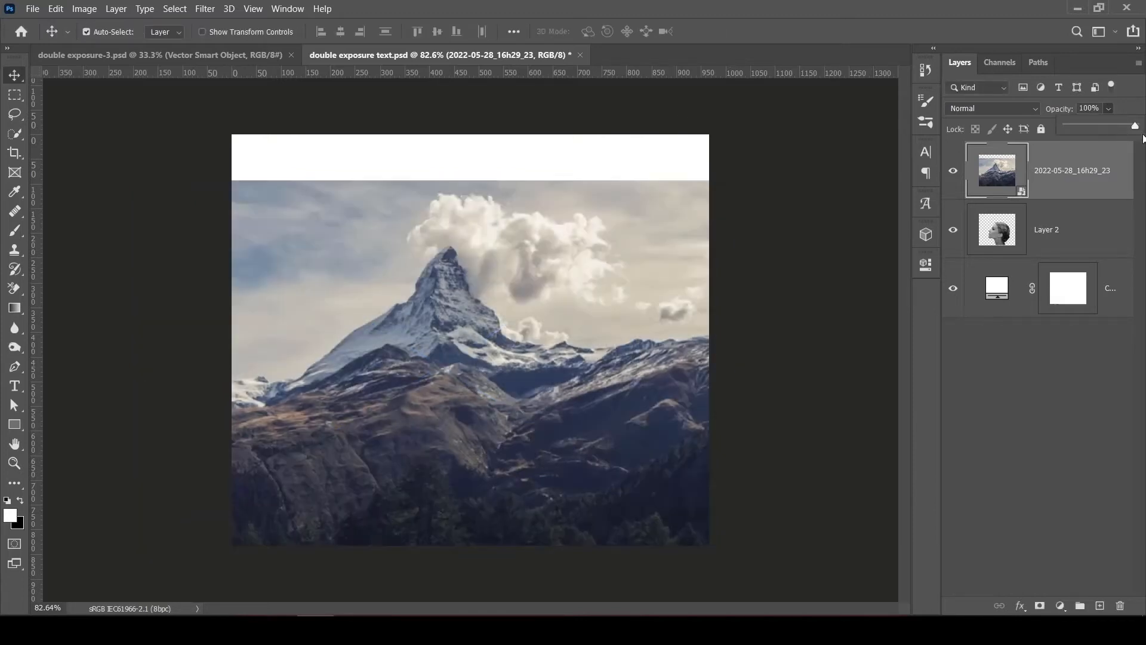
Load the outline of the portrait on Layer 2 as a selection and use it to mask the mountain layer.
left_click(995, 237)
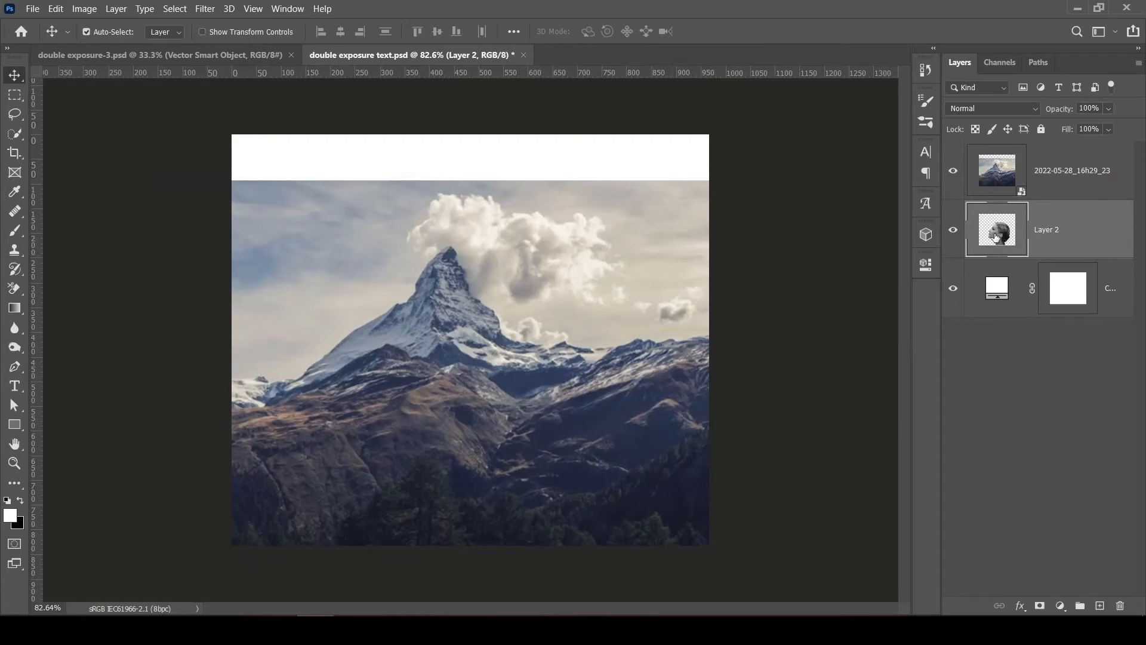
key("ctrl")
left_click(997, 239, "ctrl")
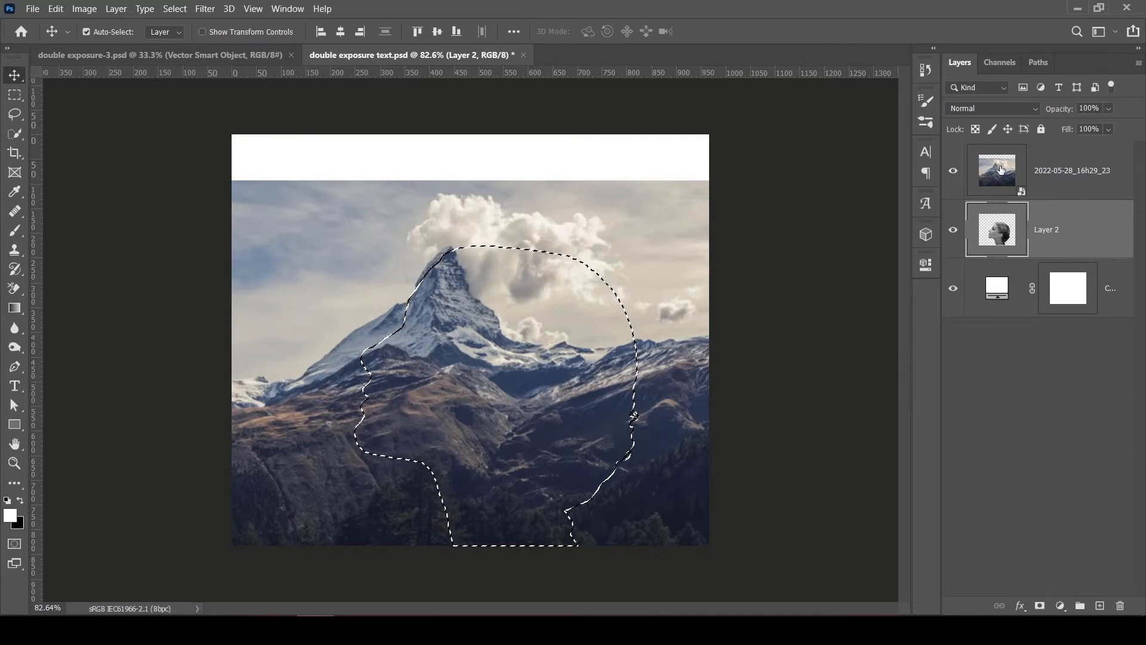
left_click(1000, 182)
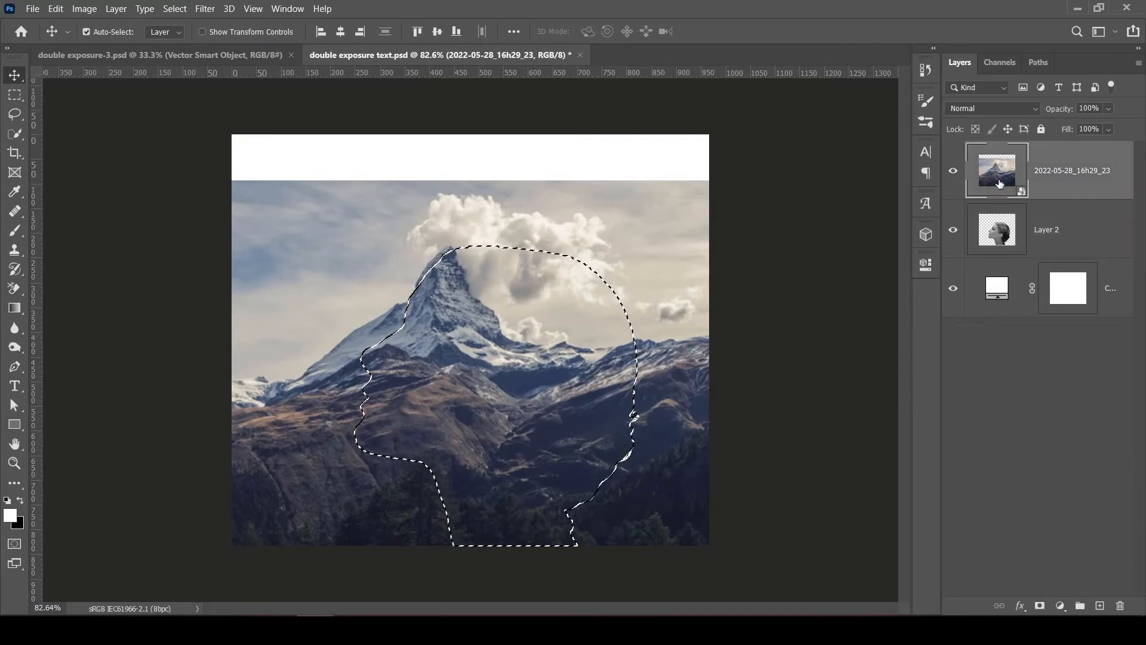
left_click(1040, 607)
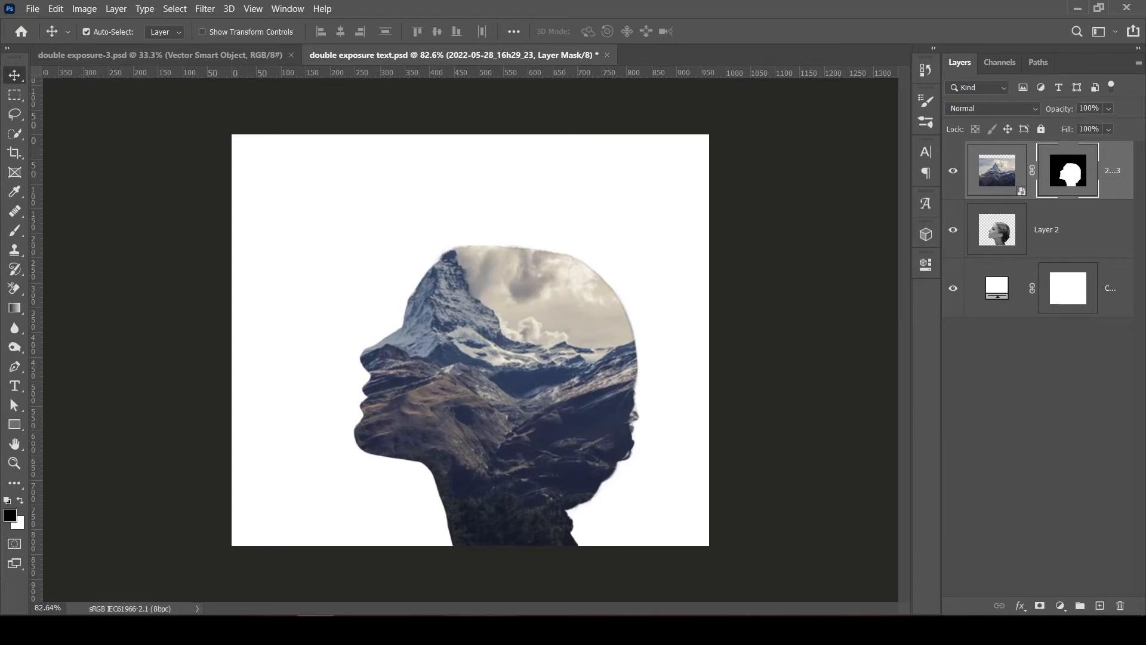
Reduce the masked mountain layer's opacity to let the portrait show through.
left_click(1108, 108)
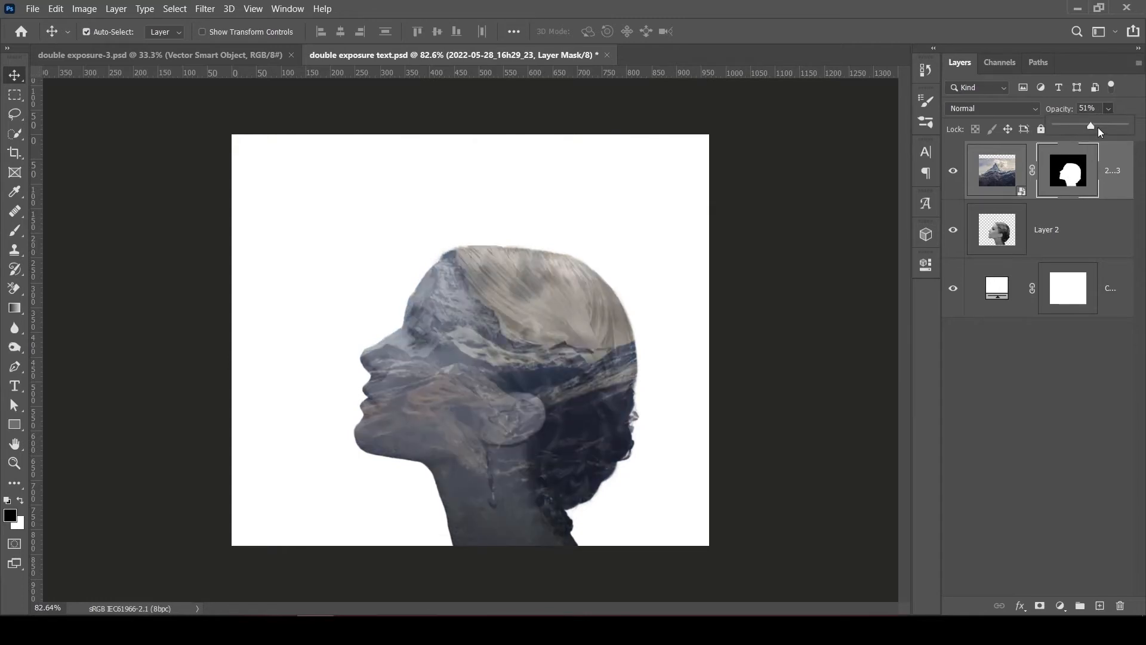
left_click_drag(1096, 129, 1100, 129)
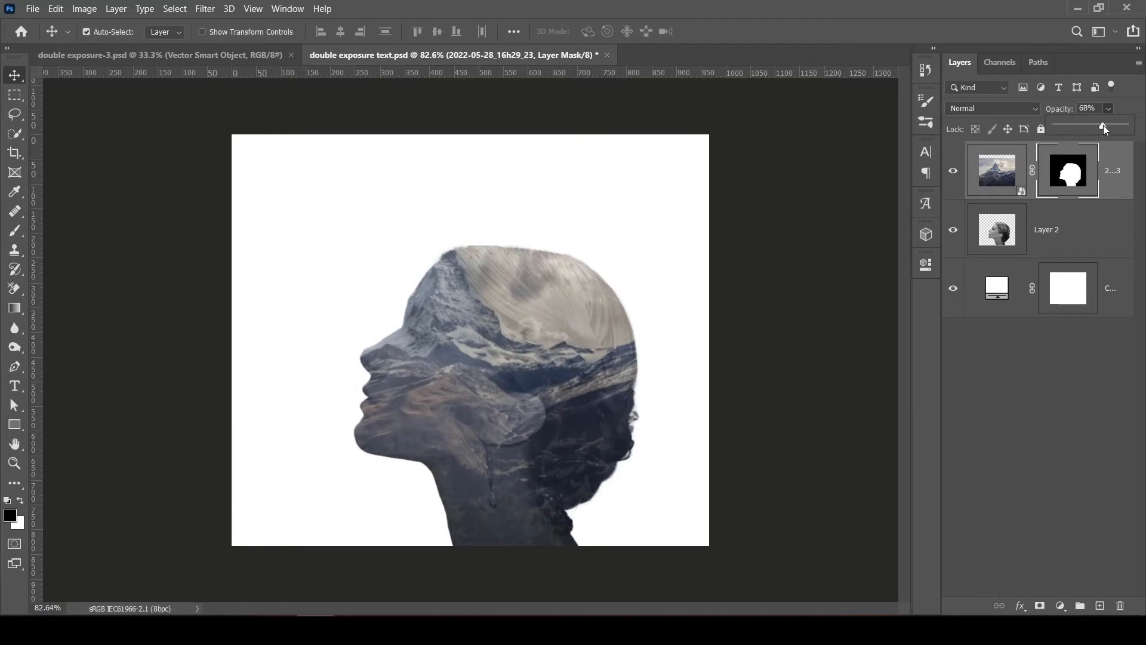
Duplicate the portrait on Layer 2, move the copy above the mountain layer and set its blend mode to Lighten.
left_click(1002, 233)
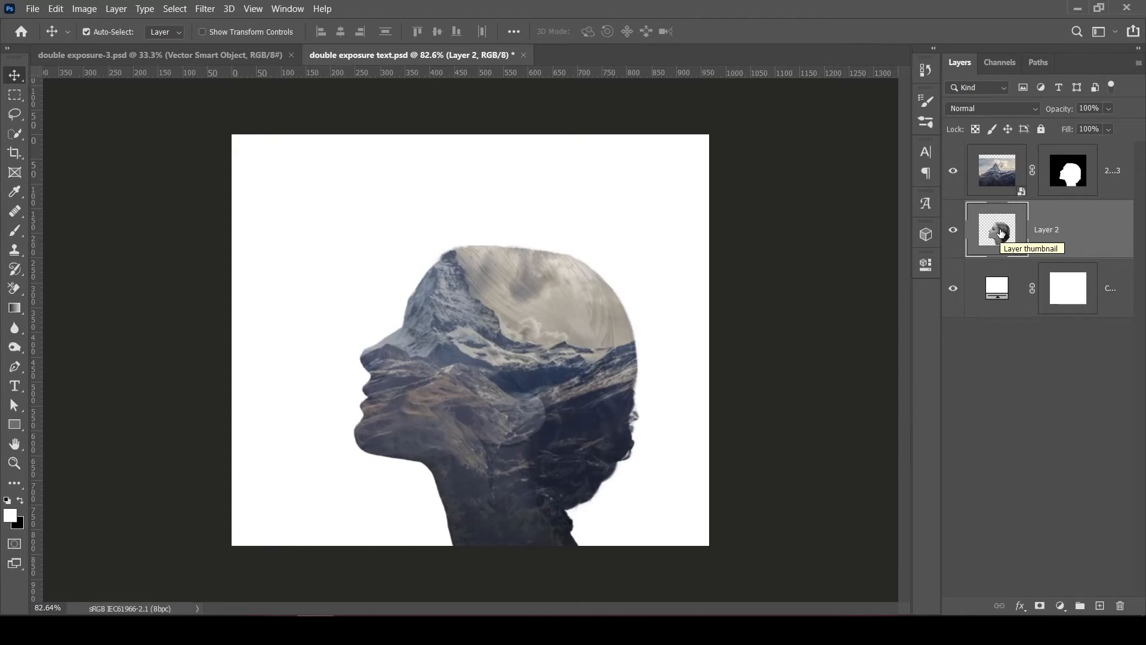
key("ctrl+j")
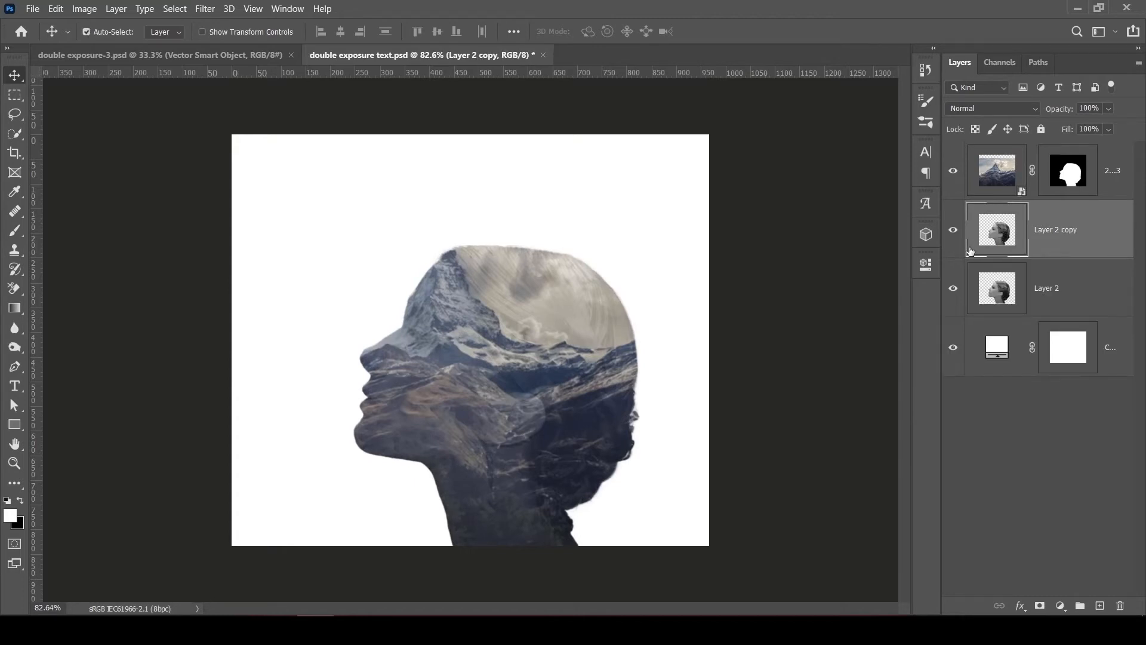
left_click_drag(994, 238, 995, 161)
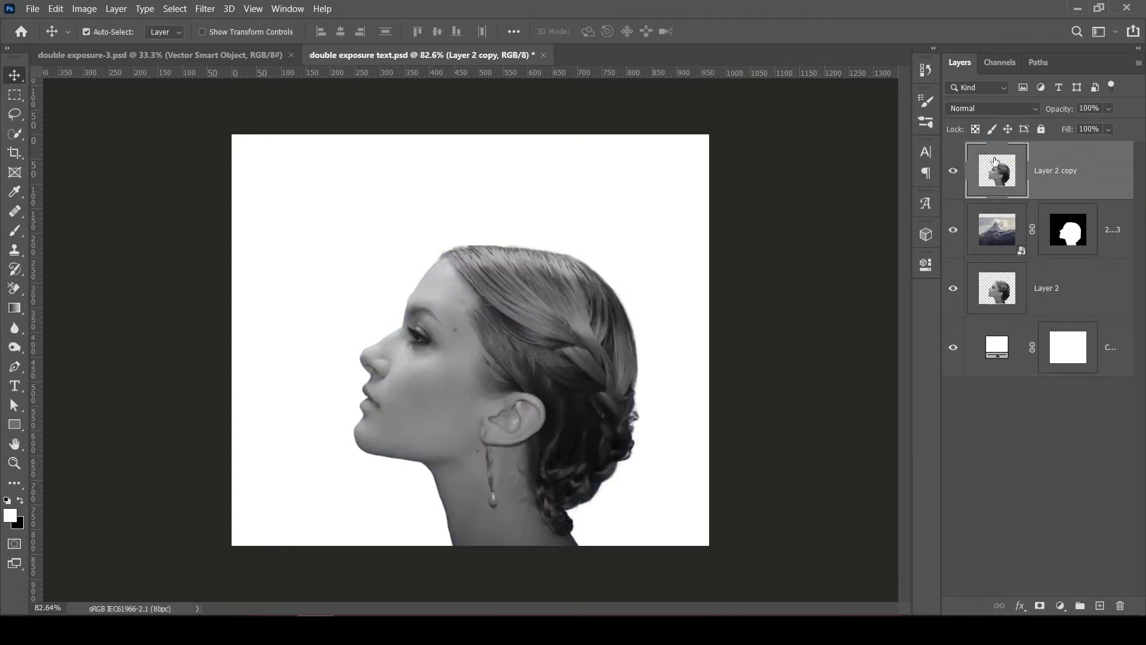
left_click(1030, 106)
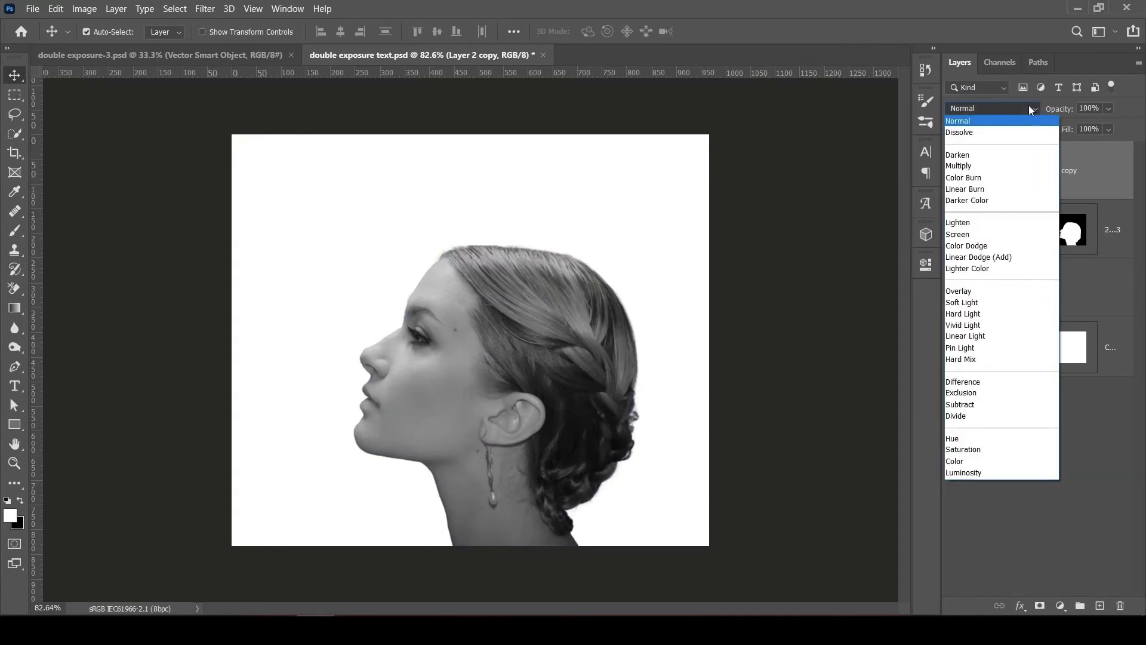
left_click(982, 224)
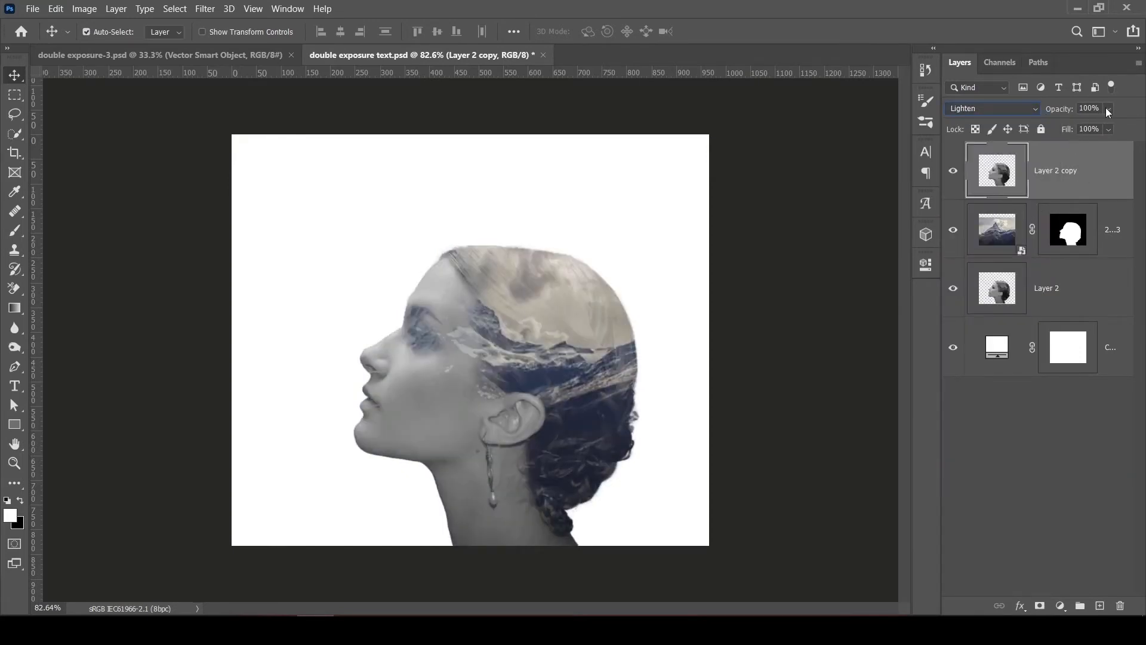
Raise the masked mountain layer's opacity to 99%.
left_click(1021, 233)
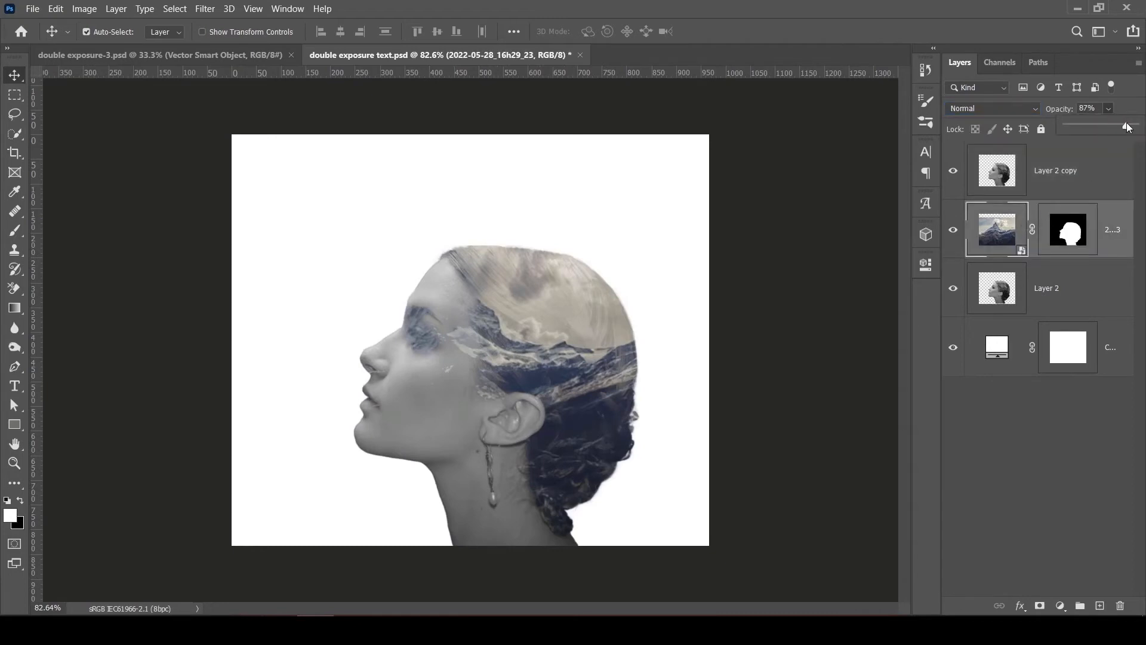
left_click_drag(1114, 123, 1133, 123)
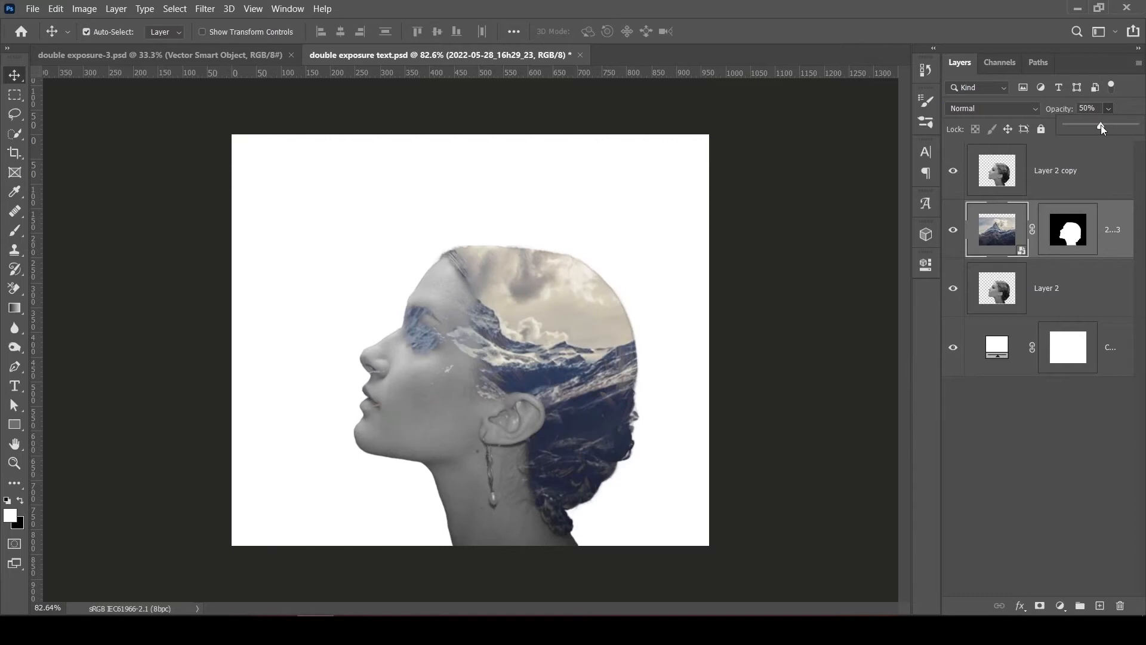
left_click_drag(1103, 130, 1134, 129)
Add a mask to the portrait copy and paint it black with a 40% opacity brush over the head, cheek and neck.
left_click(1002, 172)
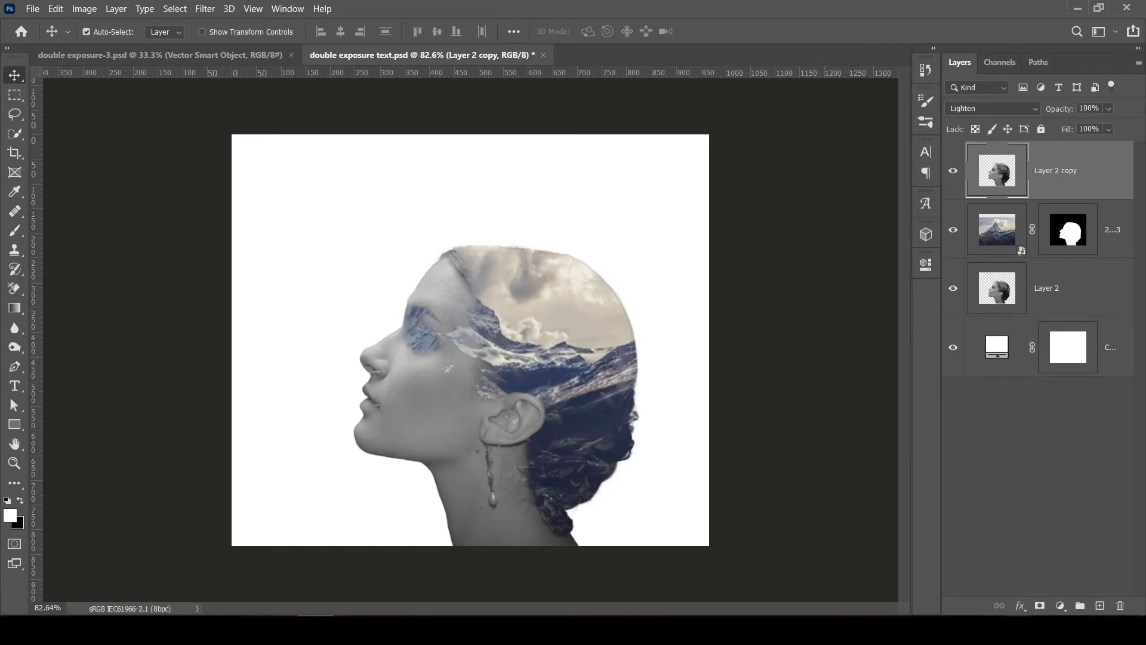
left_click(1040, 606)
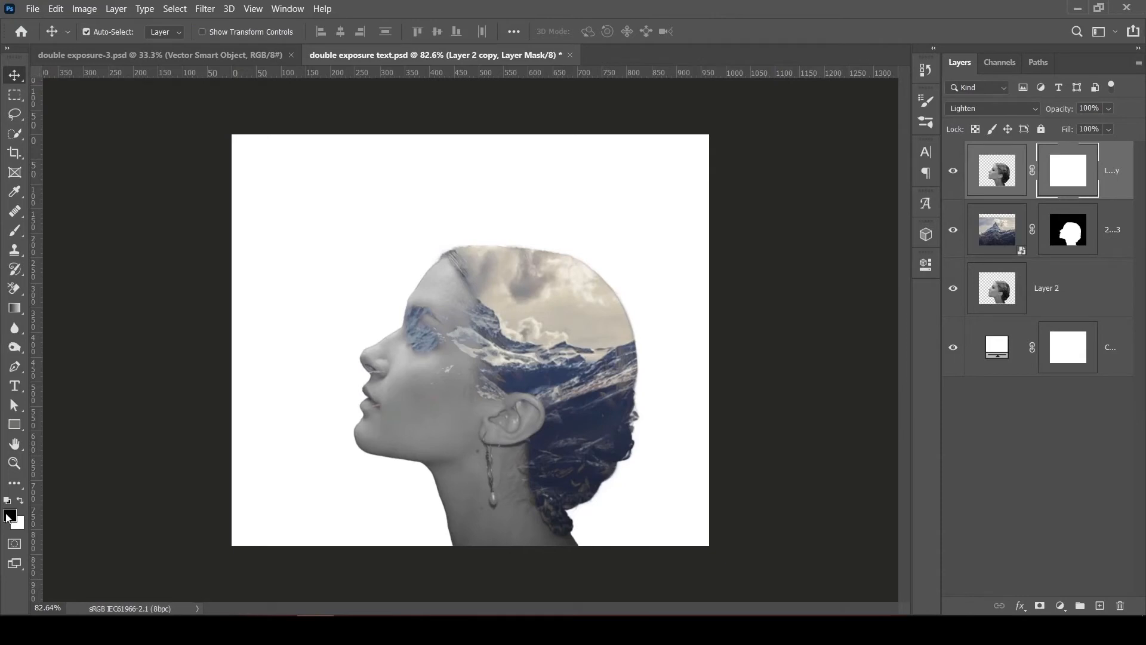
left_click(15, 230)
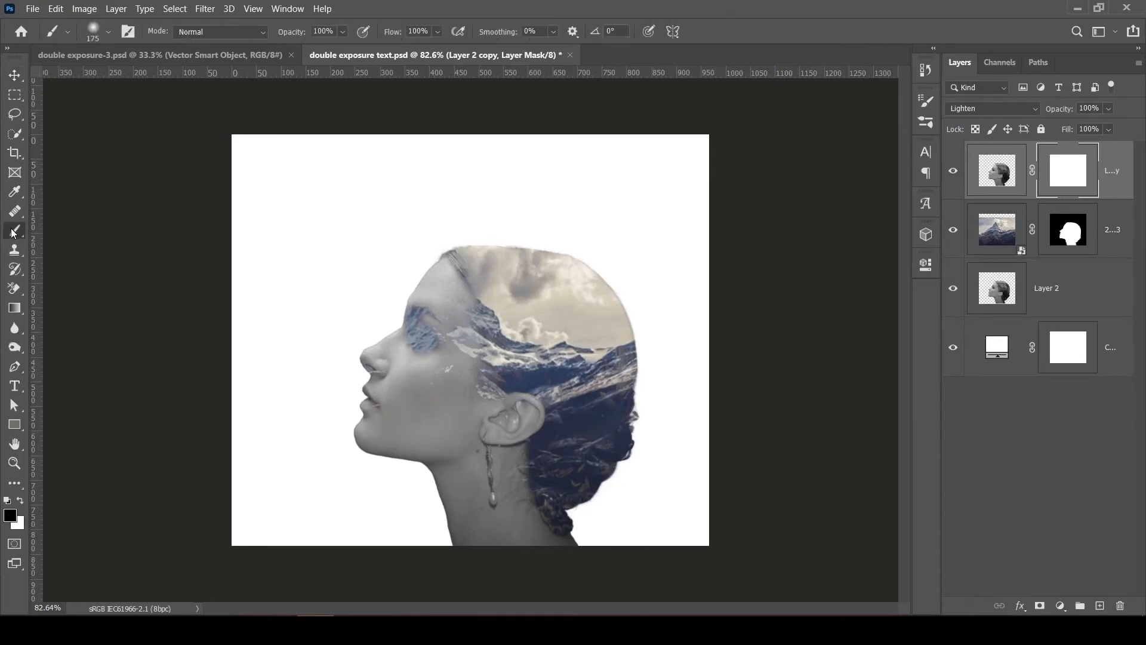
left_click(344, 32)
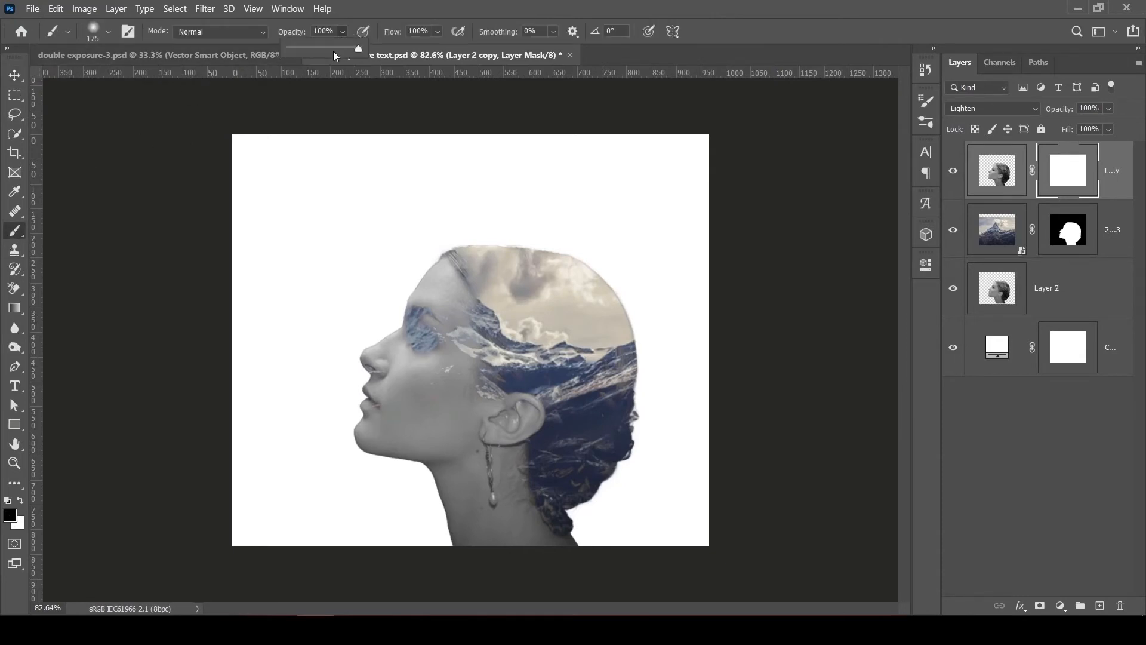
left_click(319, 45)
left_click(504, 431)
mouse_move(503, 431)
left_mouse_down()
mouse_move(529, 416)
mouse_move(508, 389)
mouse_move(514, 516)
mouse_move(521, 531)
mouse_move(535, 521)
mouse_move(561, 539)
mouse_move(549, 550)
mouse_move(530, 531)
mouse_move(539, 523)
mouse_move(526, 545)
mouse_move(499, 494)
mouse_move(501, 515)
mouse_move(478, 464)
mouse_move(508, 510)
mouse_move(463, 315)
mouse_move(442, 292)
mouse_move(448, 285)
mouse_move(462, 305)
mouse_move(465, 292)
mouse_move(444, 276)
mouse_move(462, 275)
mouse_move(447, 285)
mouse_move(508, 368)
mouse_move(467, 456)
mouse_move(447, 464)
mouse_move(469, 477)
mouse_move(495, 546)
mouse_move(536, 551)
mouse_move(526, 410)
mouse_move(538, 428)
mouse_move(530, 437)
mouse_move(523, 391)
mouse_move(540, 414)
mouse_move(526, 403)
mouse_move(526, 435)
left_mouse_up()
key("2")
key("7")
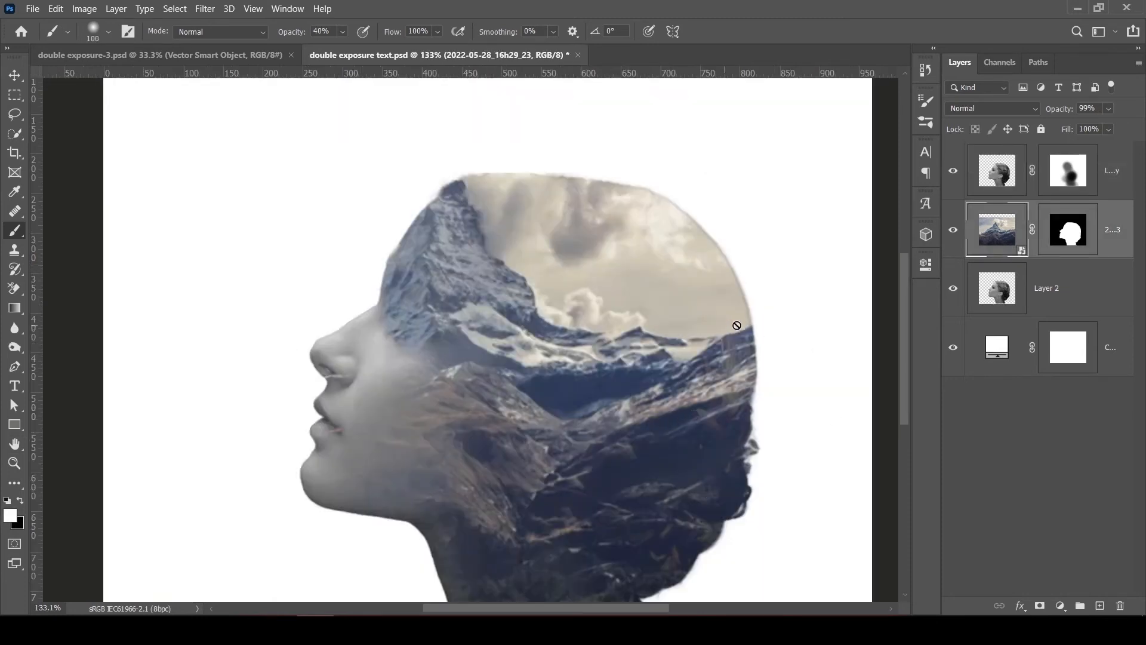
Paint black at 40% brush opacity on the mountain layer's mask to reveal the woman's eye and brow.
scroll(628, 366, "down", 3)
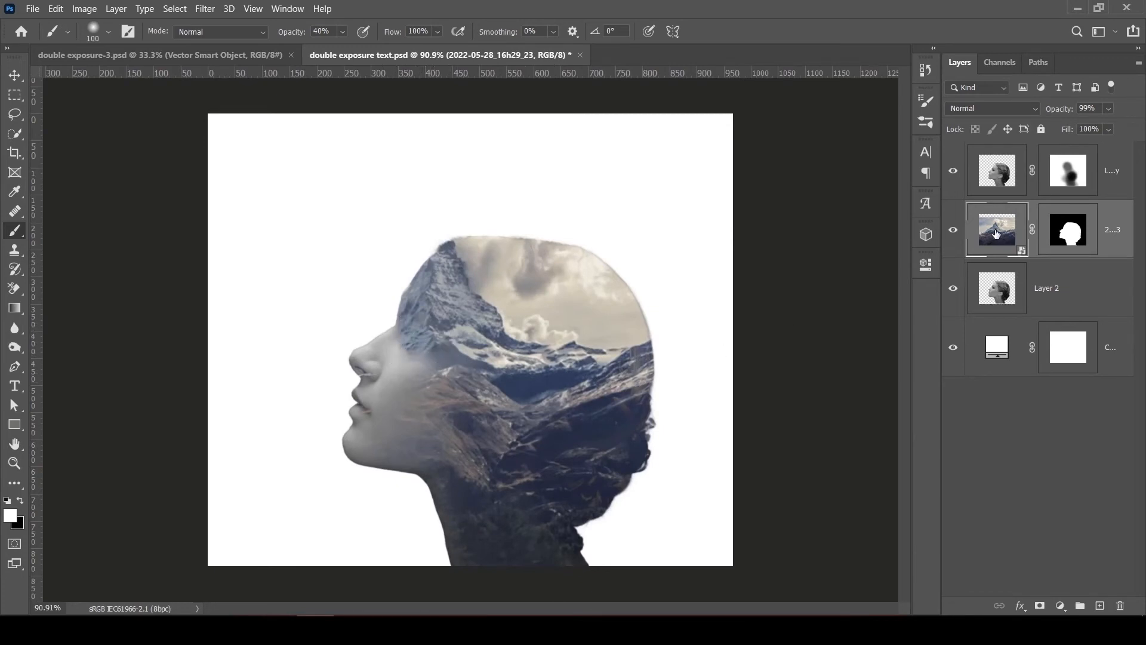
left_click(1075, 233)
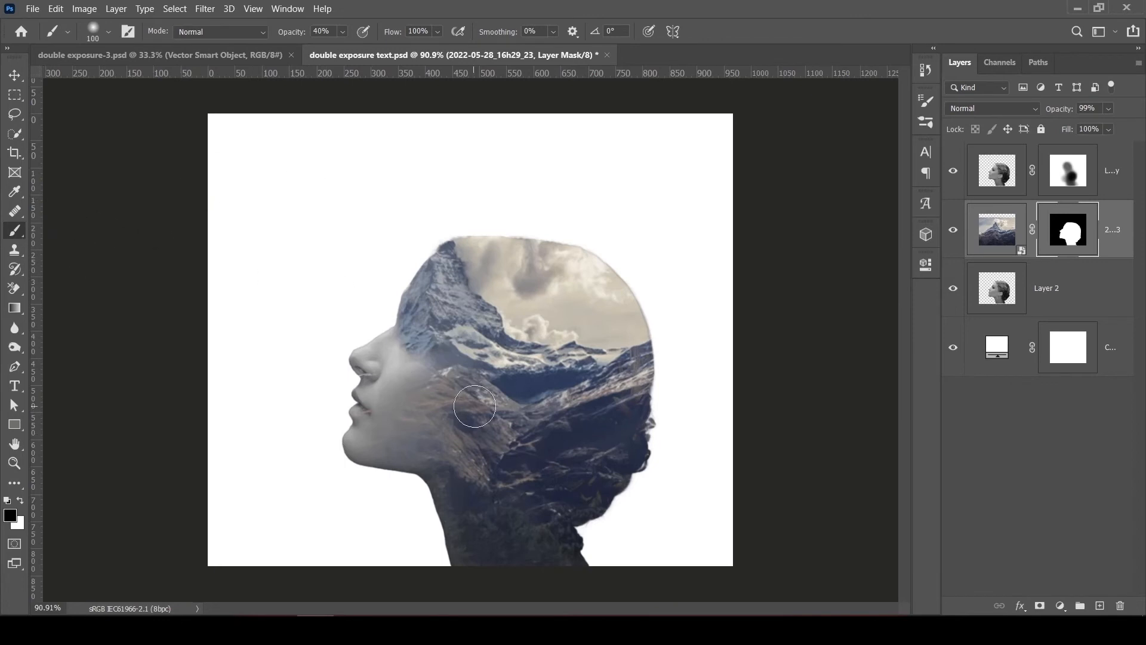
mouse_move(413, 344)
left_mouse_down()
mouse_move(418, 335)
mouse_move(430, 352)
mouse_move(397, 323)
mouse_move(422, 352)
left_mouse_up()
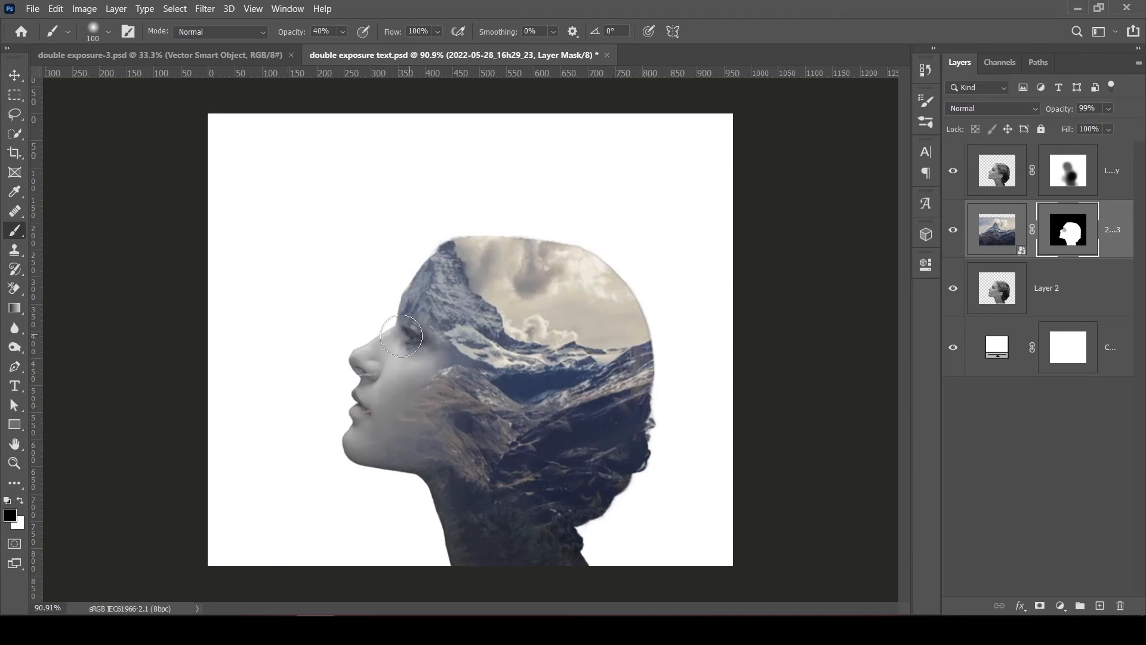
mouse_move(402, 336)
left_mouse_down()
mouse_move(408, 360)
mouse_move(407, 336)
mouse_move(370, 394)
mouse_move(397, 343)
mouse_move(410, 349)
mouse_move(398, 296)
mouse_move(407, 348)
mouse_move(404, 321)
left_mouse_up()
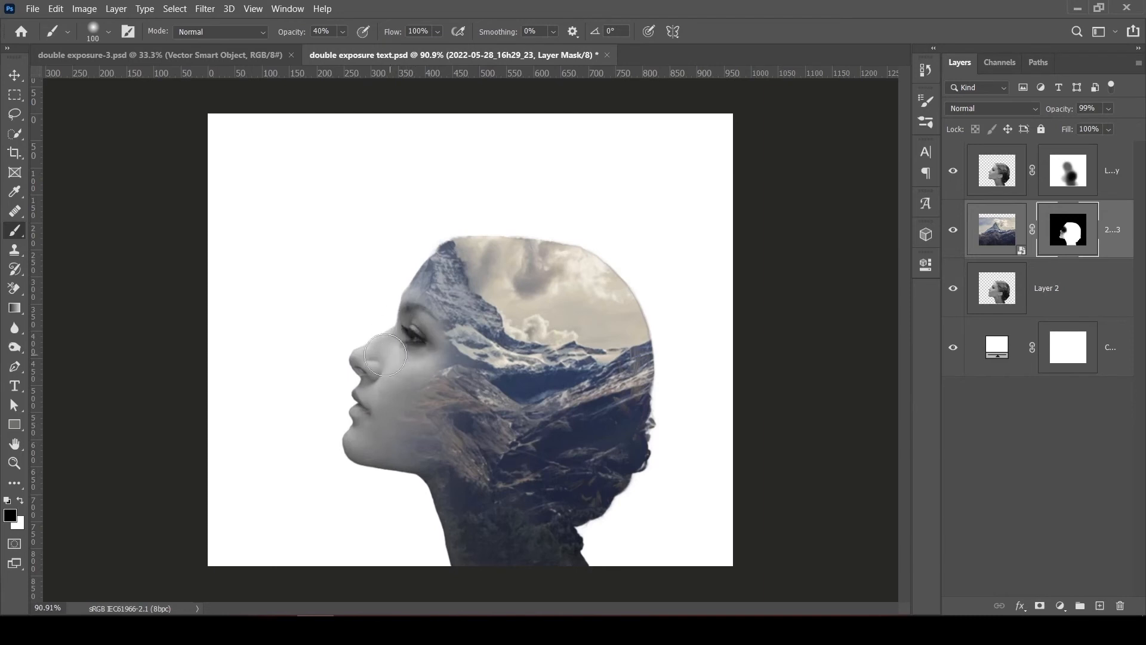
Refine the mountain mask around the eye and forehead, restoring parts with white and clearing the eye, brow and face edge with black.
key("x")
mouse_move(420, 295)
left_mouse_down()
mouse_move(454, 356)
mouse_move(433, 382)
mouse_move(419, 345)
mouse_move(405, 390)
left_mouse_up()
scroll(405, 390, "up", 6)
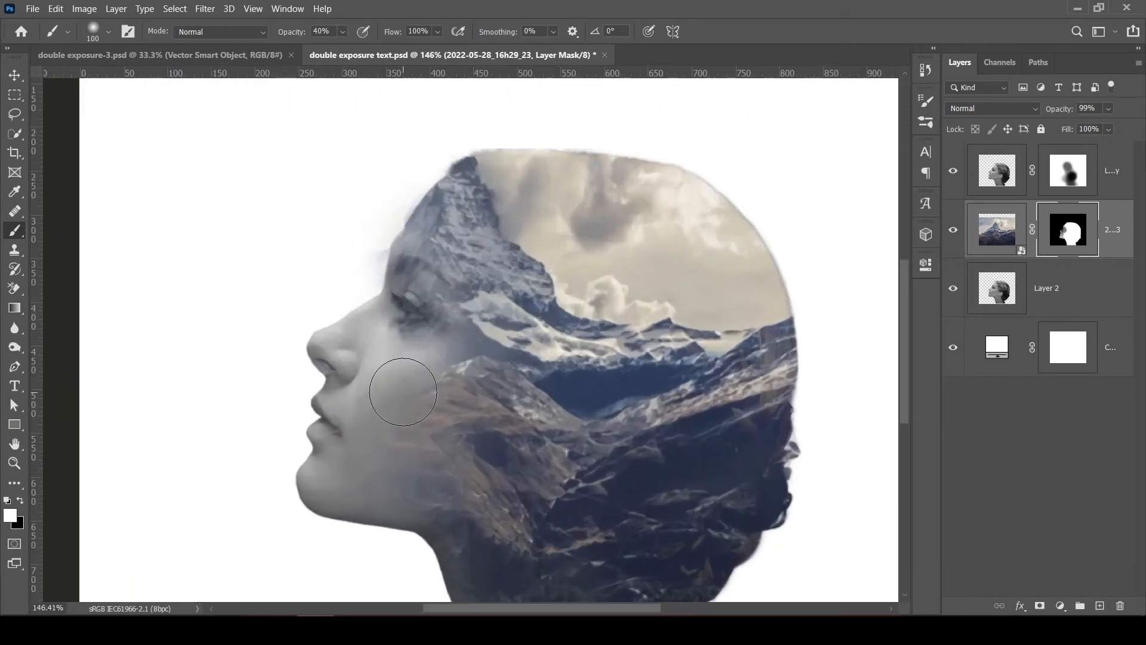
key("x")
mouse_move(445, 332)
left_mouse_down()
mouse_move(419, 324)
mouse_move(399, 276)
mouse_move(417, 298)
mouse_move(397, 303)
mouse_move(413, 311)
mouse_move(394, 258)
mouse_move(422, 316)
mouse_move(408, 337)
mouse_move(338, 264)
left_mouse_up()
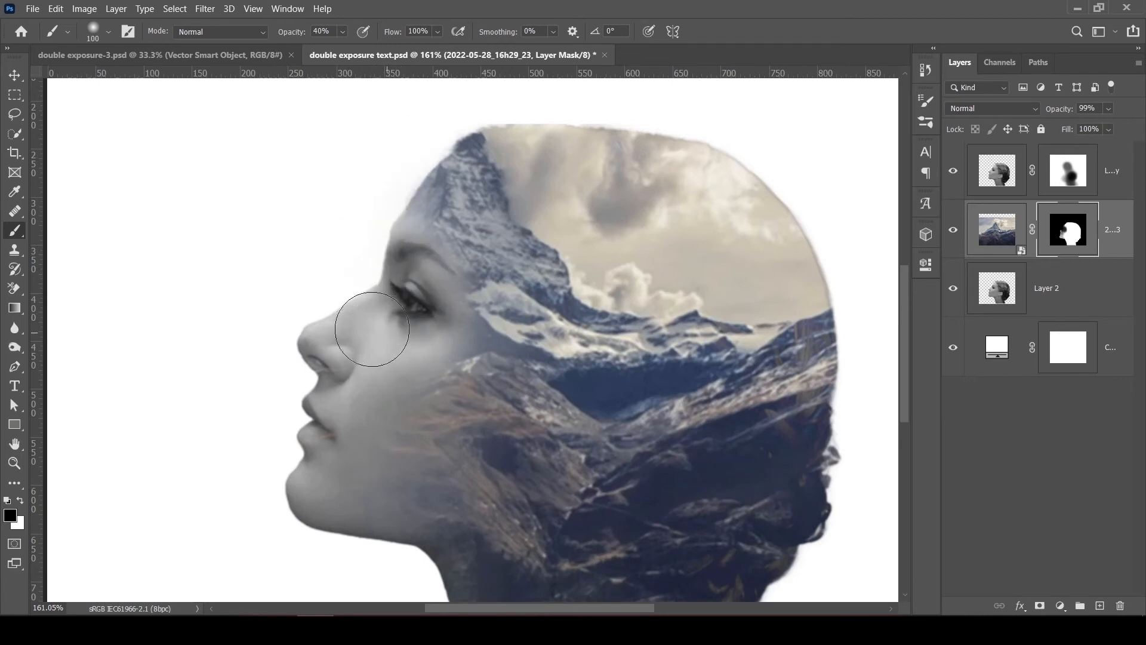
scroll(365, 334, "down", 4)
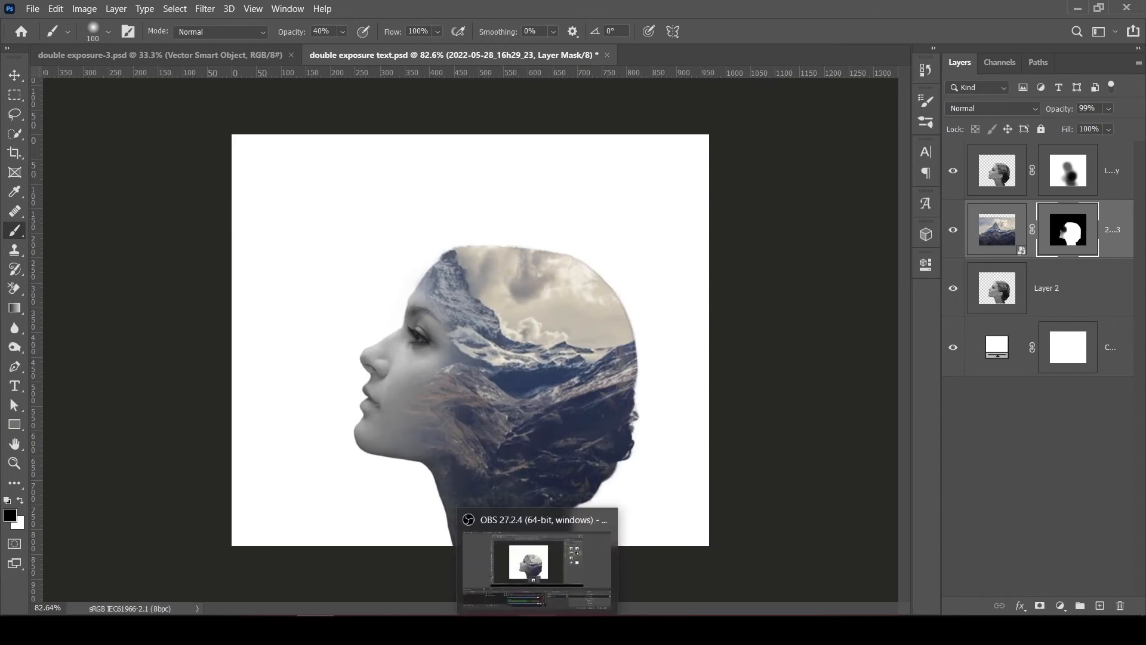
Duplicate the masked mountain layer and delete the layer mask from the copy.
key("v")
left_click(1003, 236)
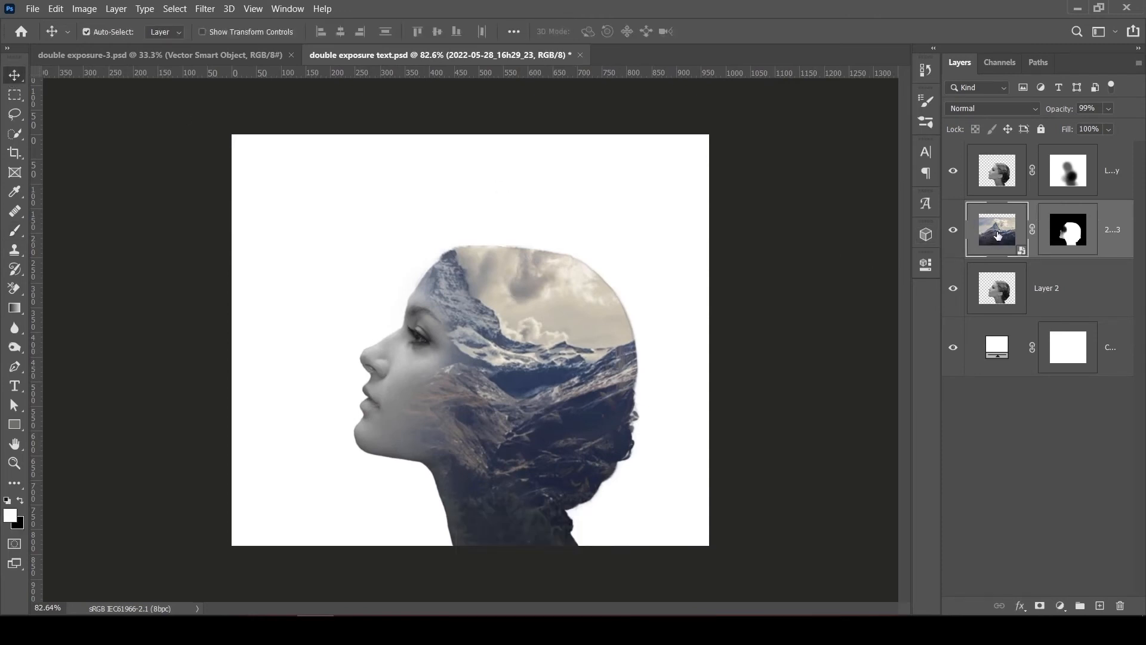
key("ctrl+j")
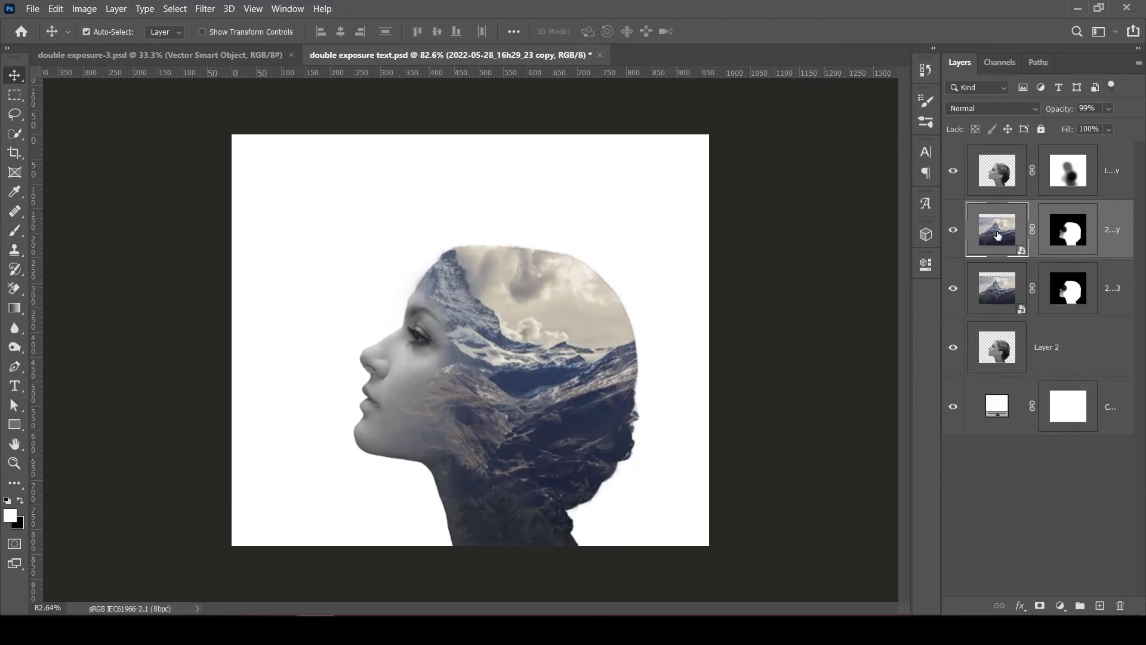
left_click(1069, 233)
left_click_drag(1069, 233, 1125, 607)
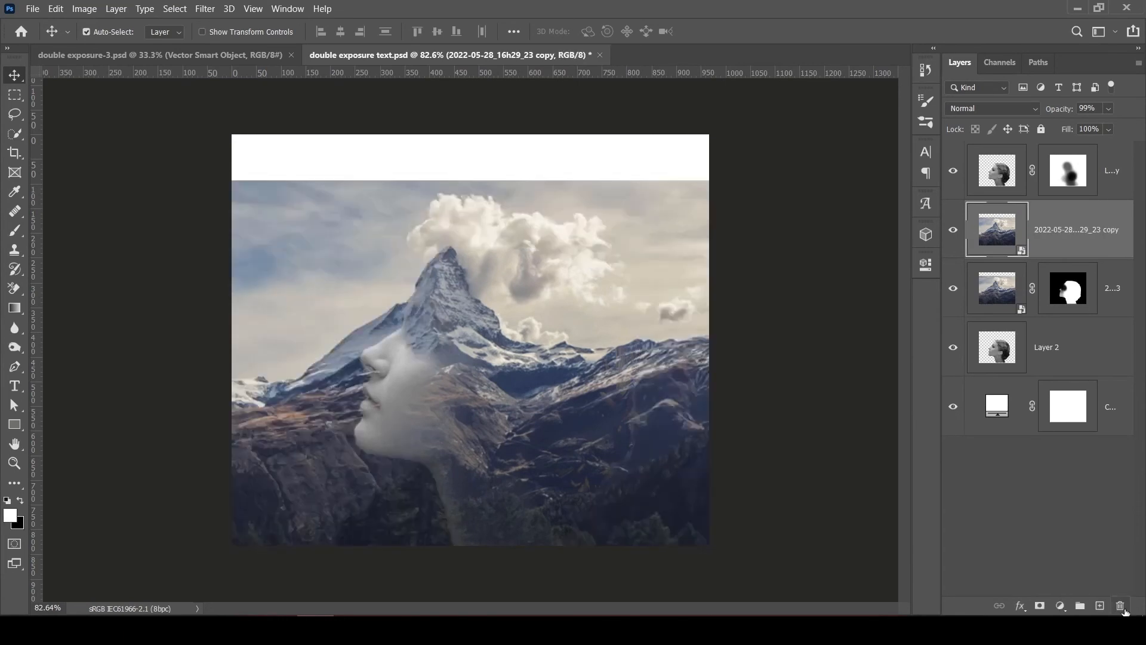
Set the mountain copy's blend mode to Lighten and add a black mask that hides the whole layer.
left_click(1037, 109)
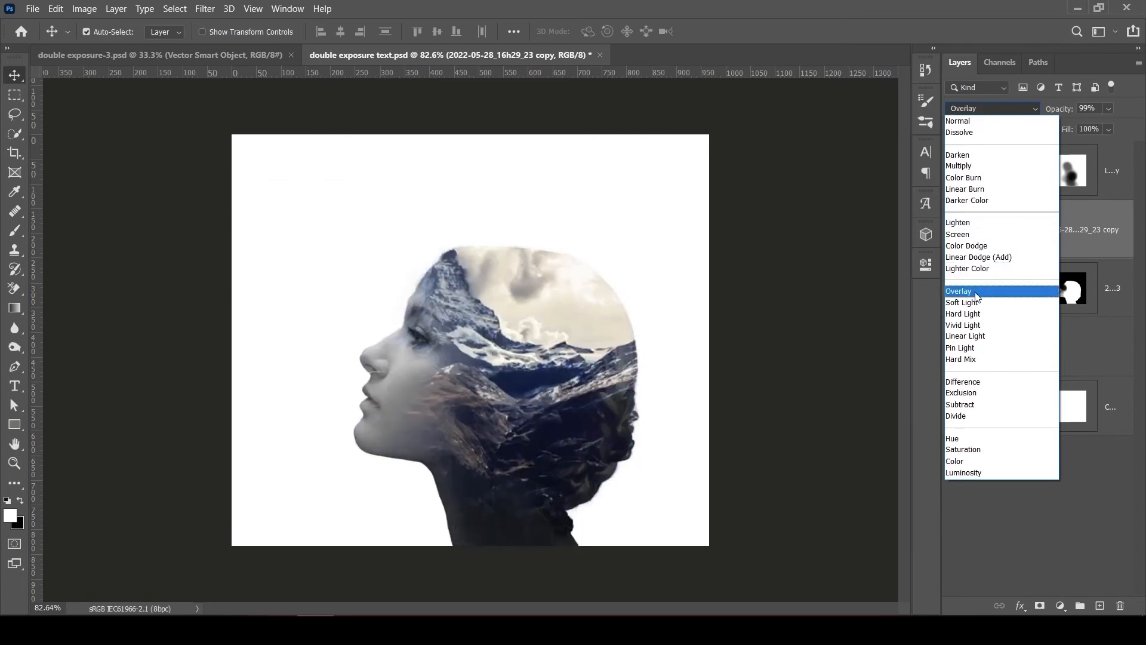
left_click(962, 224)
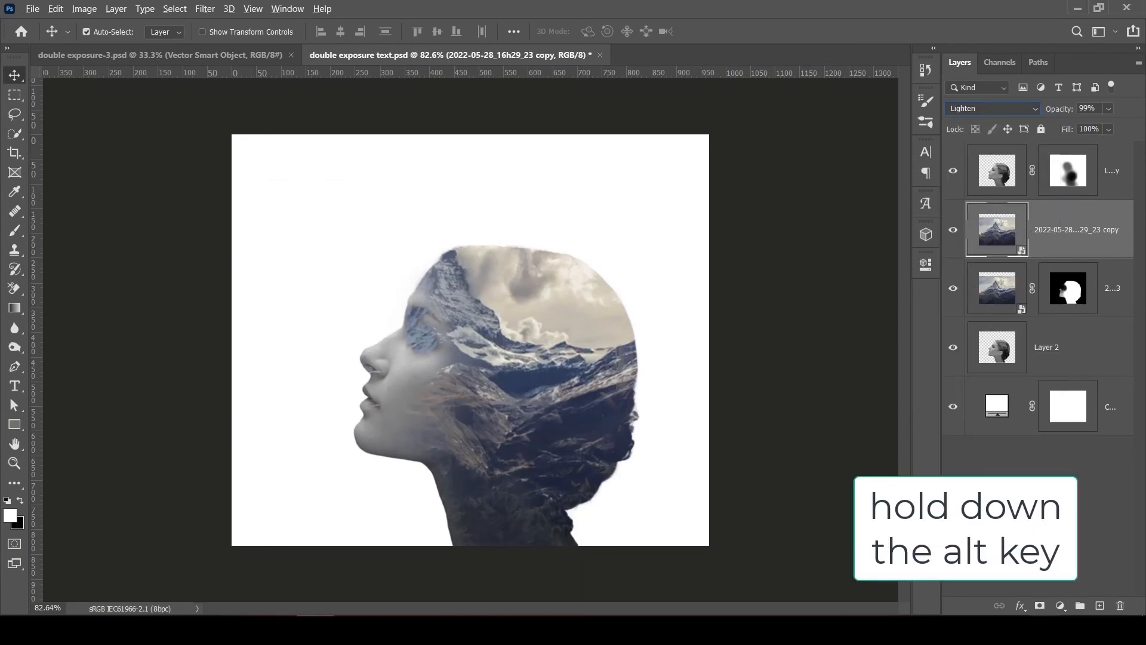
left_click(1039, 606, "alt")
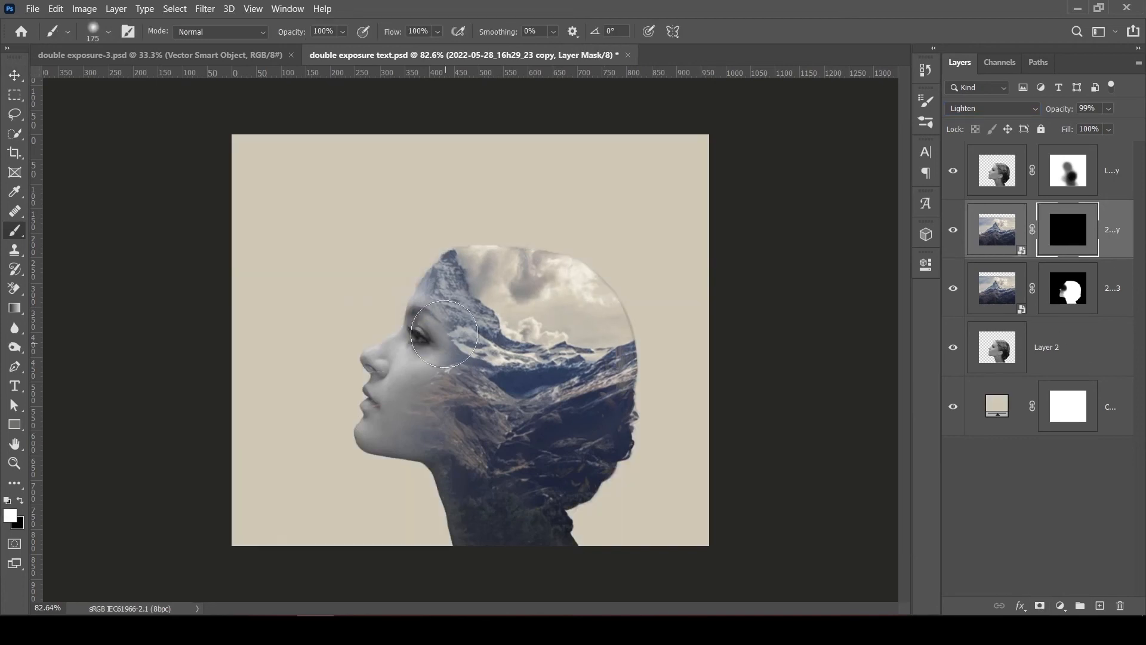
Paint white at 100% brush opacity on the mountain copy's mask to reveal the clouds above and behind the head.
mouse_move(504, 255)
left_mouse_down()
mouse_move(475, 260)
mouse_move(502, 293)
mouse_move(480, 257)
mouse_move(487, 271)
mouse_move(470, 275)
mouse_move(436, 249)
mouse_move(423, 253)
mouse_move(473, 272)
mouse_move(462, 261)
mouse_move(494, 291)
mouse_move(520, 289)
mouse_move(500, 292)
mouse_move(487, 251)
mouse_move(514, 257)
mouse_move(524, 291)
mouse_move(537, 260)
mouse_move(563, 302)
mouse_move(559, 285)
mouse_move(573, 286)
mouse_move(589, 328)
mouse_move(584, 314)
mouse_move(609, 325)
mouse_move(561, 326)
mouse_move(519, 277)
mouse_move(552, 318)
mouse_move(615, 334)
mouse_move(611, 319)
mouse_move(605, 346)
mouse_move(600, 332)
mouse_move(614, 328)
mouse_move(593, 338)
mouse_move(591, 312)
mouse_move(536, 273)
mouse_move(467, 287)
mouse_move(499, 252)
mouse_move(468, 275)
mouse_move(455, 249)
mouse_move(472, 232)
mouse_move(453, 238)
mouse_move(539, 277)
mouse_move(488, 250)
left_mouse_up()
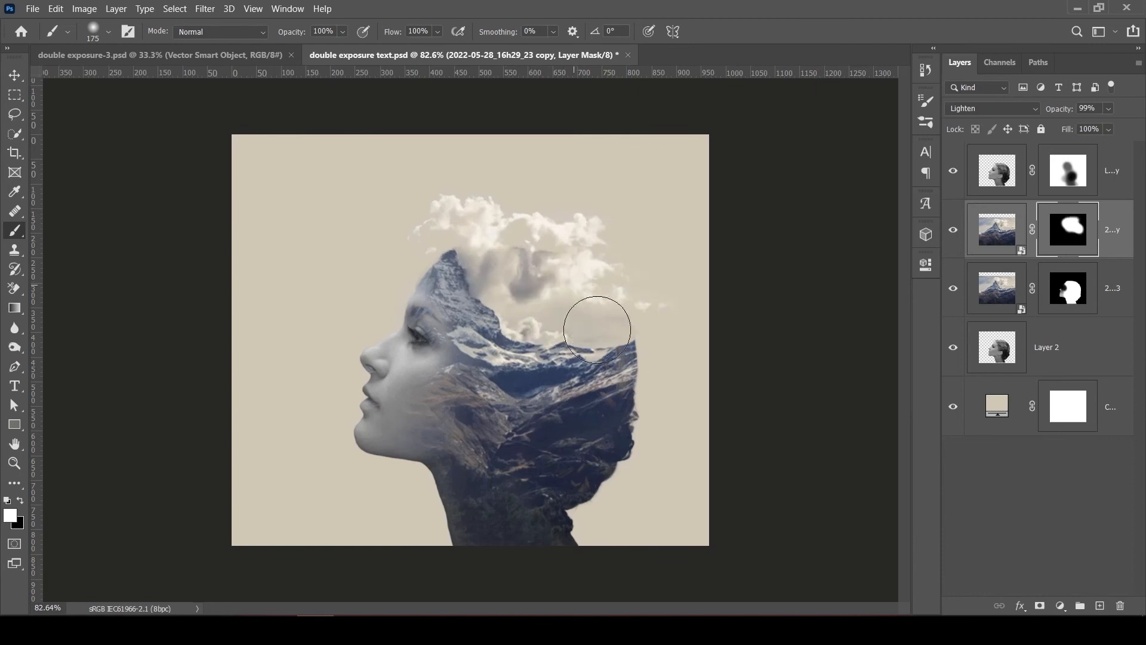
key("v")
scroll(547, 449, "up", 2)
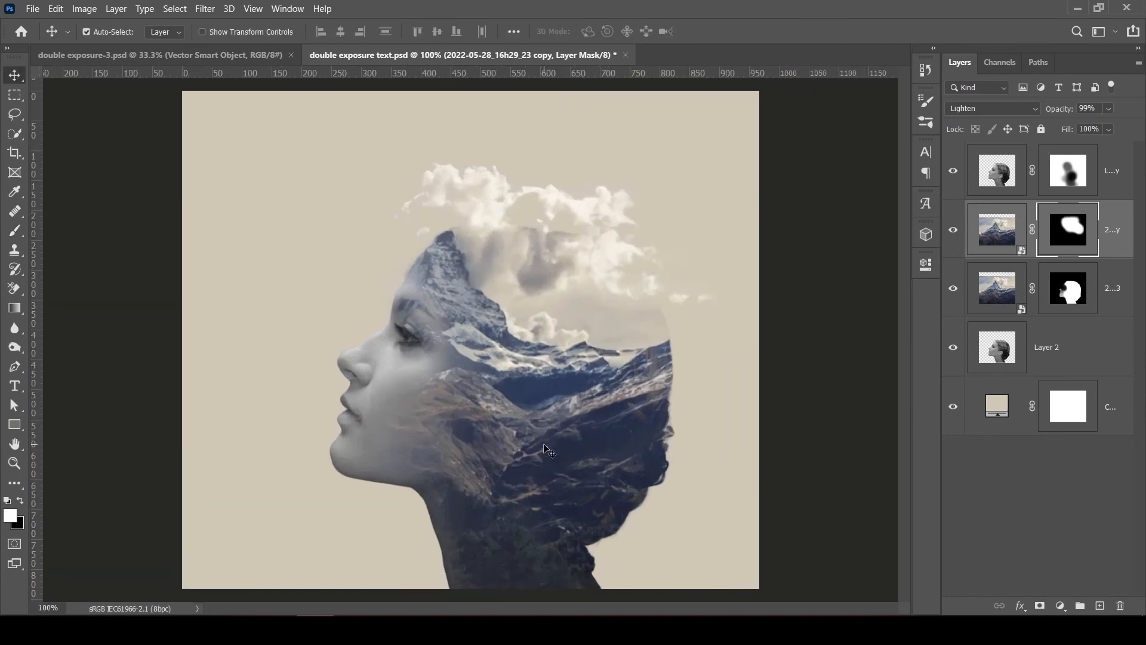
scroll(544, 448, "down", 1)
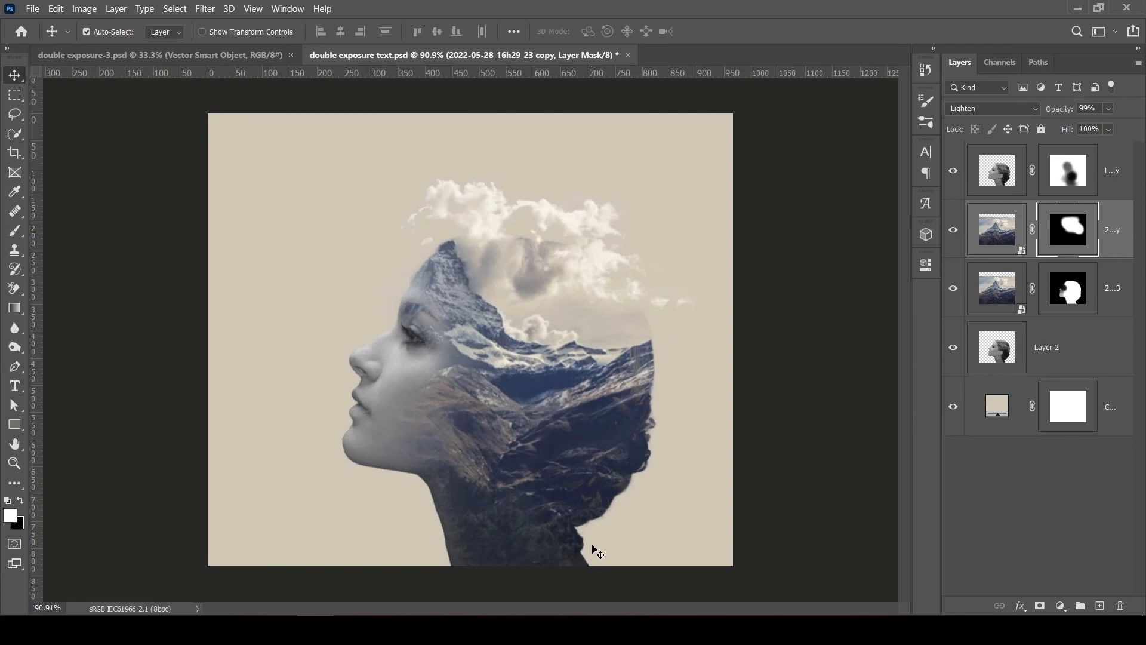